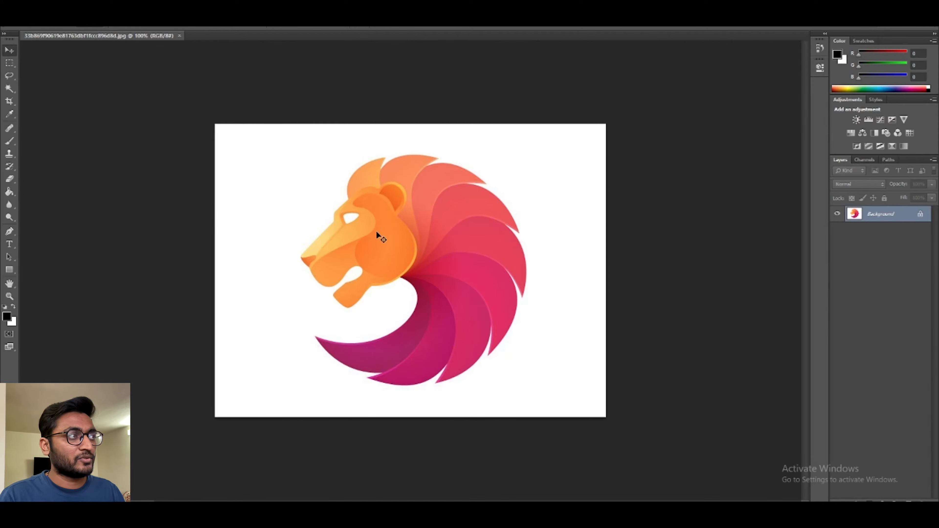
# Select the lion artwork with the Magic Wand Tool by selecting the whole canvas and subtracting the white background and the eye
pyautogui.moveTo(9, 88); pyautogui.dragTo(40, 100)
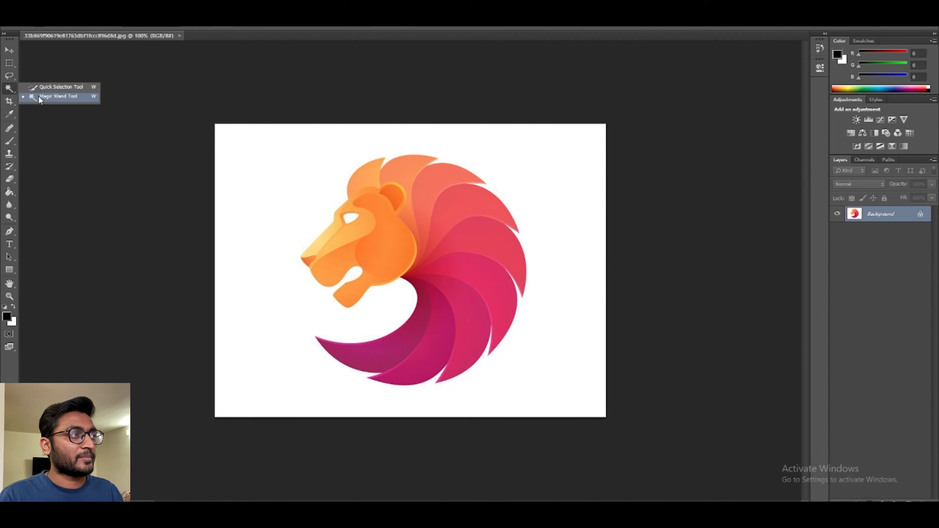
pyautogui.keyDown('alt'); pyautogui.scroll(3, 464, 228); pyautogui.keyUp('alt')
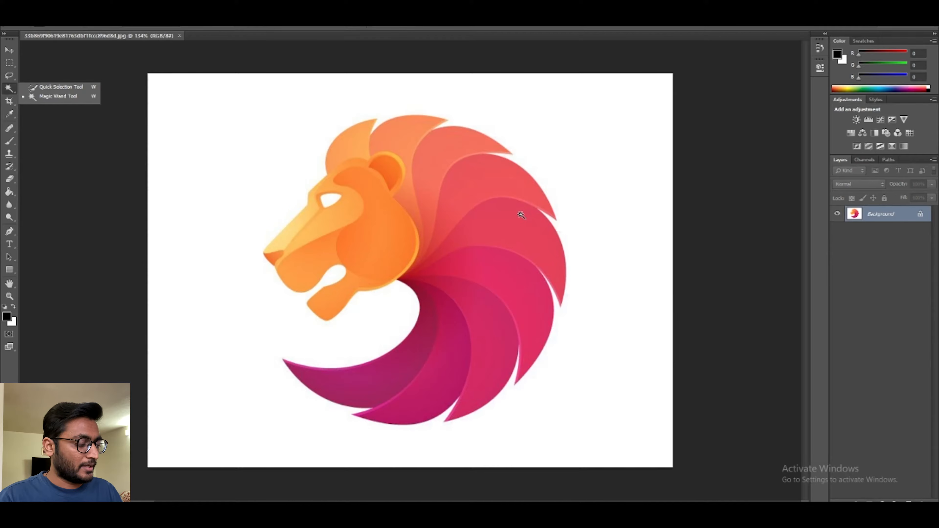
pyautogui.hotkey('ctrl', 'a')
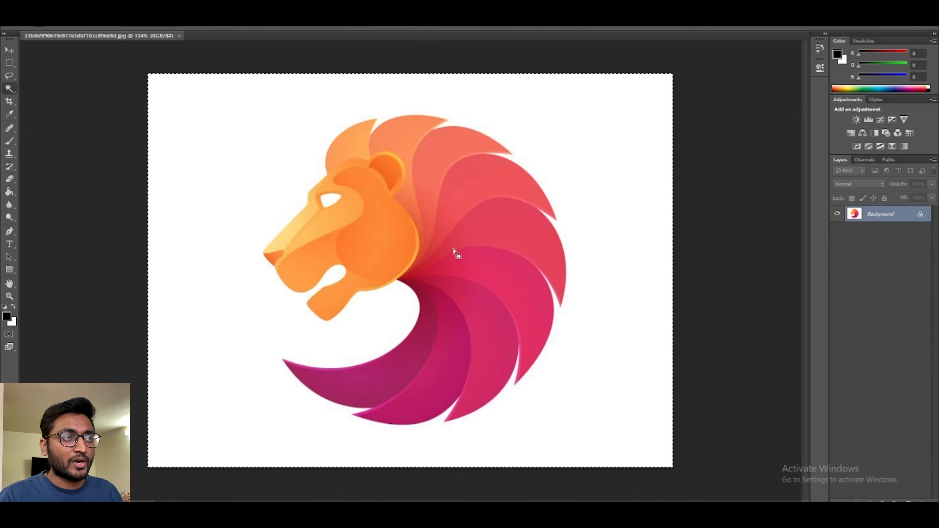
pyautogui.keyDown('alt'); pyautogui.click(363, 340); pyautogui.keyUp('alt')
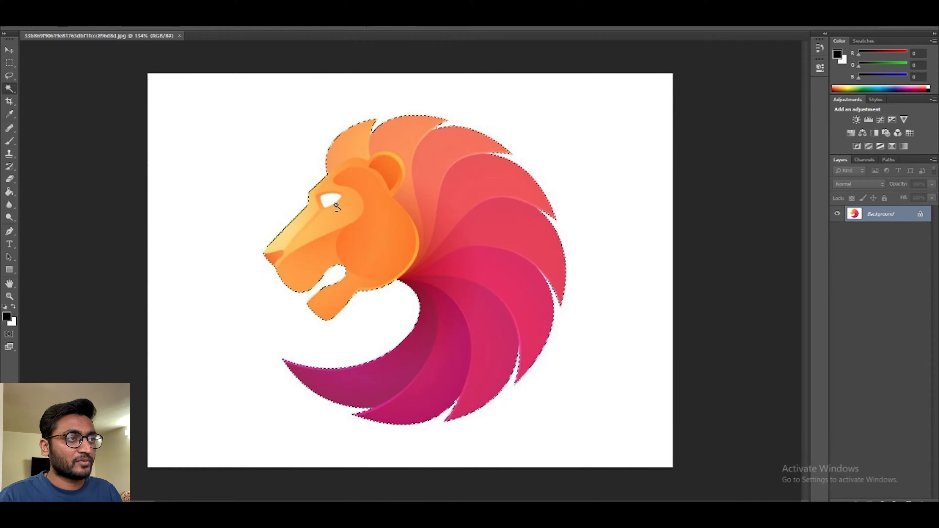
pyautogui.keyDown('alt'); pyautogui.click(329, 198); pyautogui.keyUp('alt')
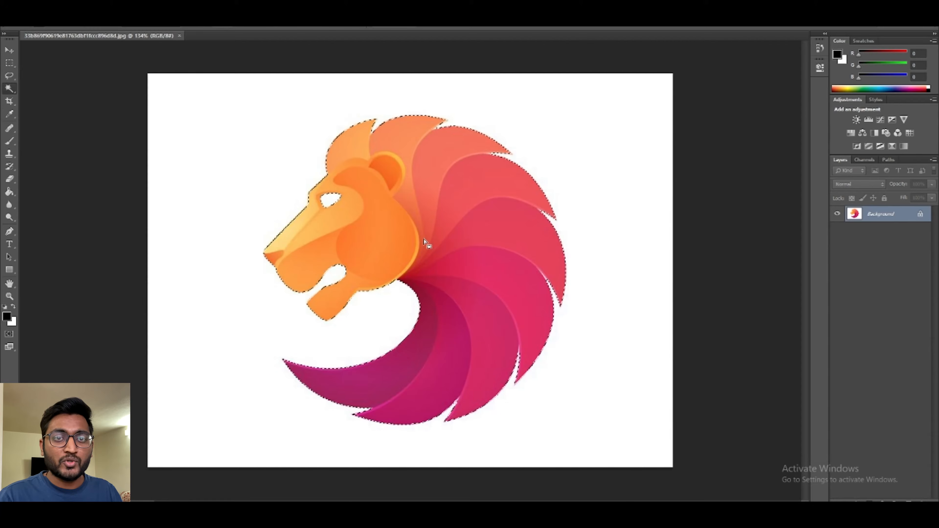
# Convert the lion selection to a work path with a tolerance of 1.0 pixels
pyautogui.rightClick(441, 212)
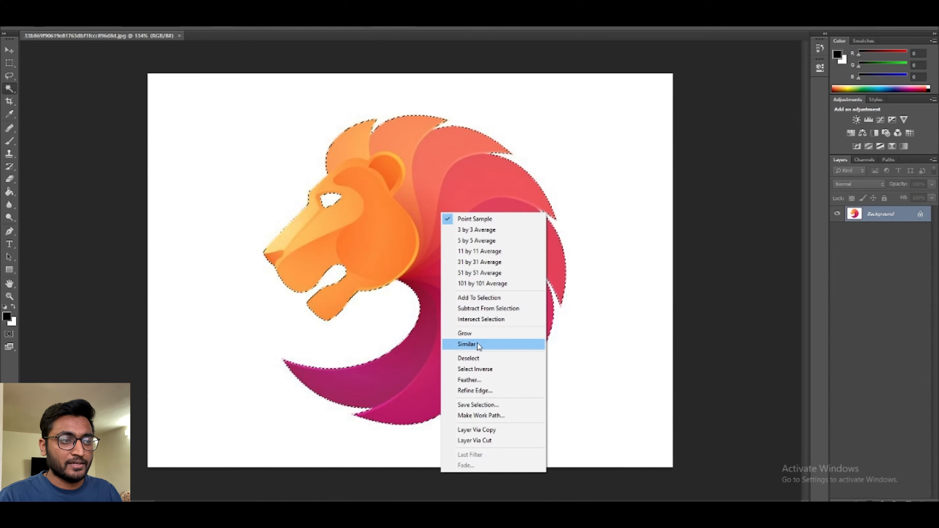
pyautogui.click(475, 416)
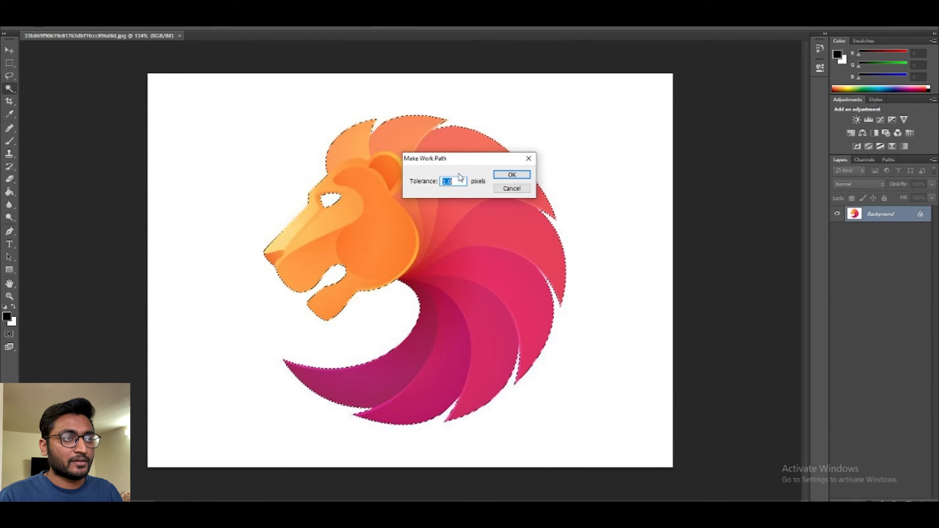
pyautogui.click(512, 175)
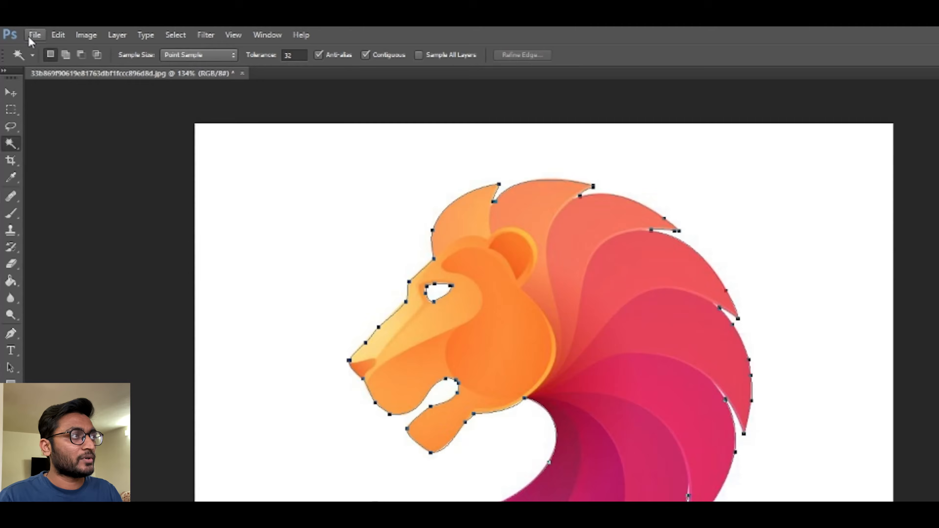
# Export the work path to an Illustrator file named logo 1
pyautogui.click(29, 36)
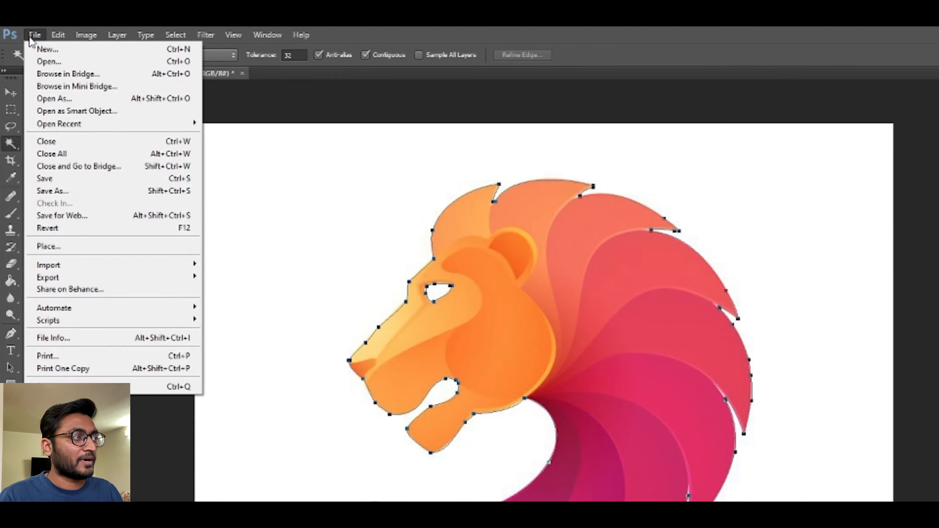
pyautogui.moveTo(85, 278)
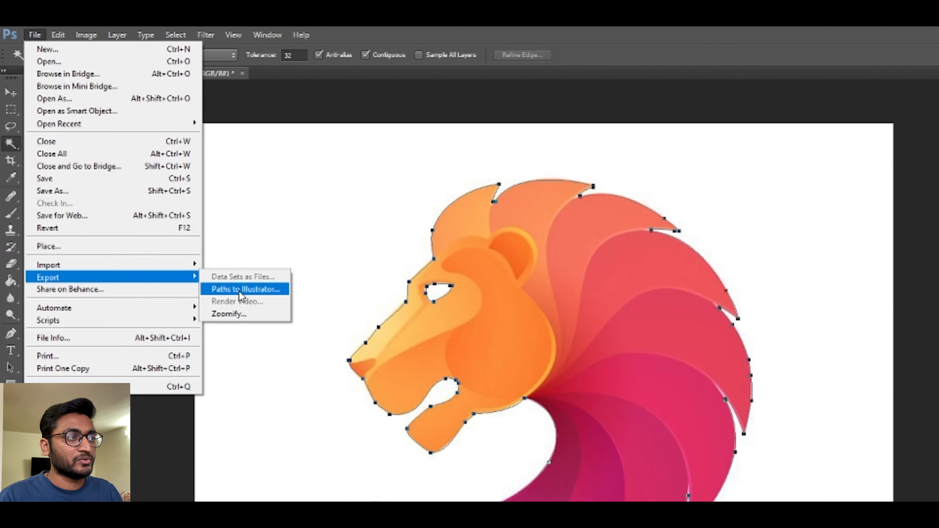
pyautogui.click(239, 292)
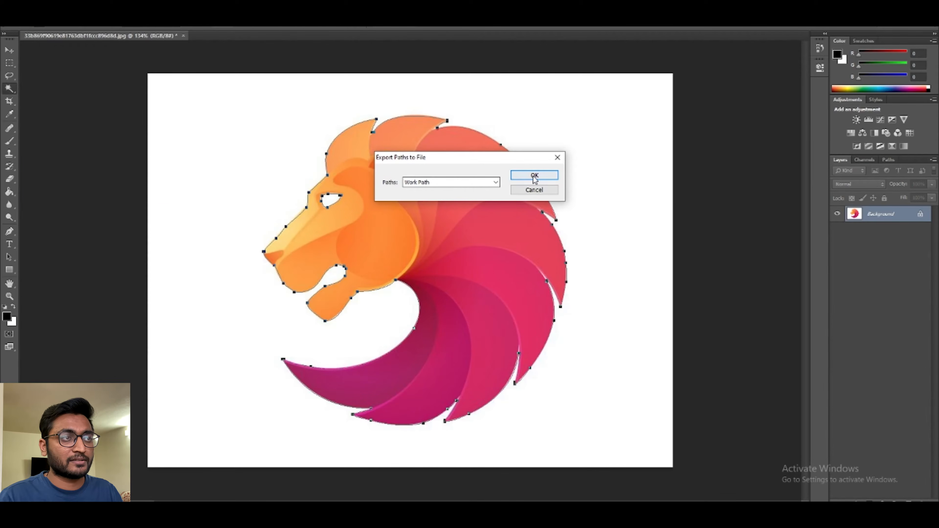
pyautogui.click(535, 176)
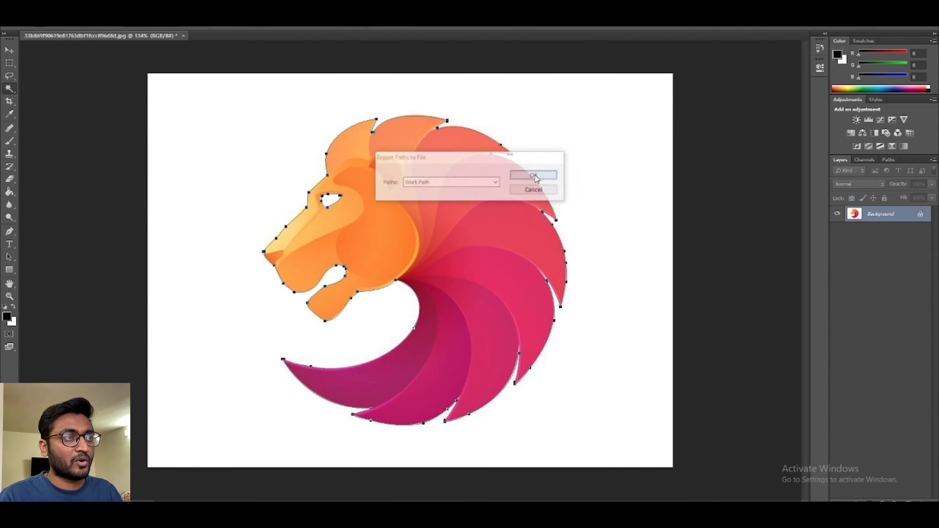
pyautogui.write('logo 1')
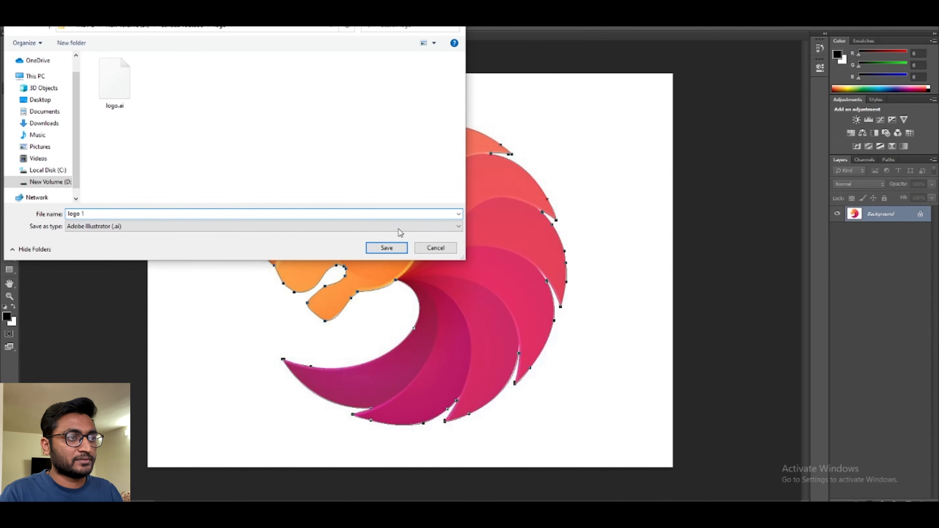
pyautogui.click(385, 248)
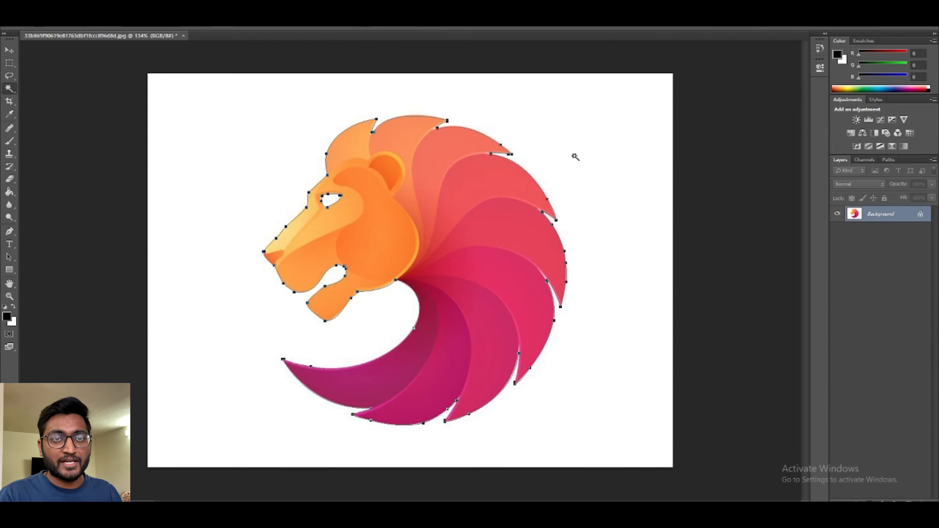
# Add a new layer, select the lion silhouette from the background image, and fill it with white on the new layer
pyautogui.hotkey('ctrl', 'shift', 'alt', 'n')
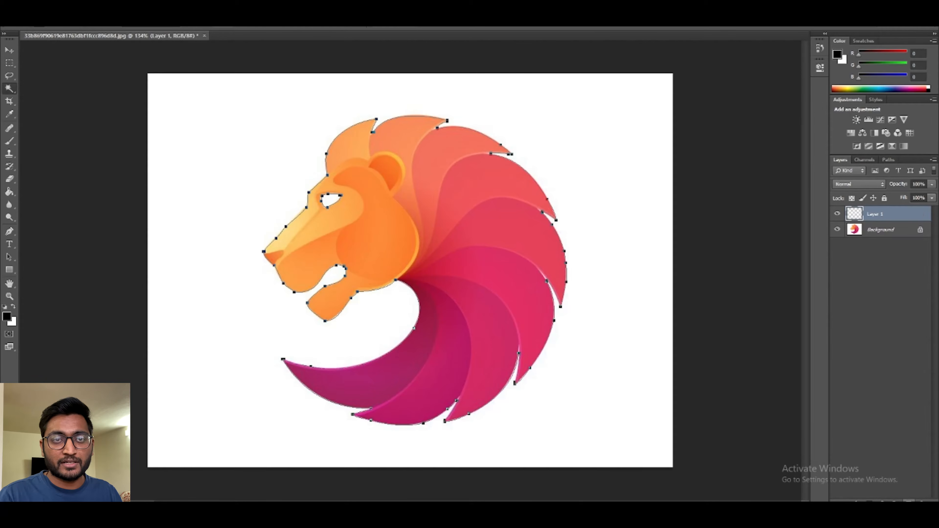
pyautogui.click(853, 231)
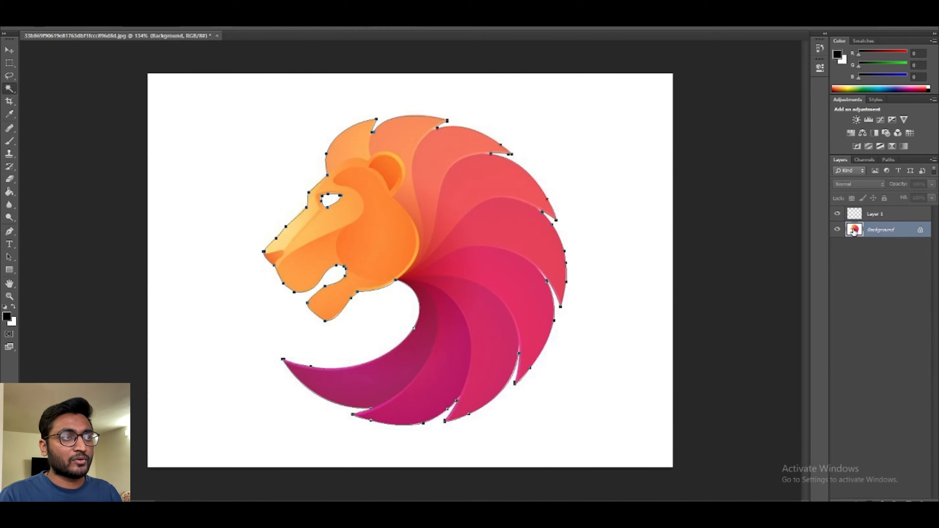
pyautogui.click(218, 188)
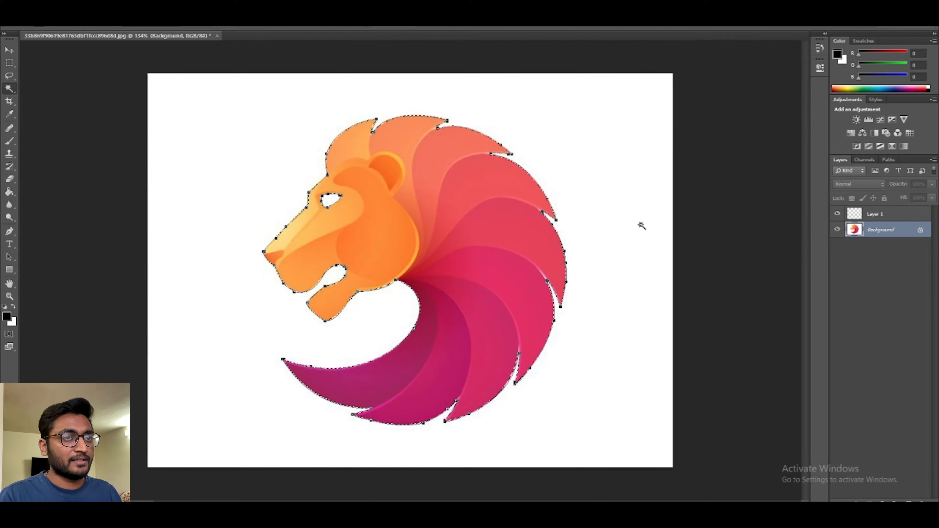
pyautogui.click(861, 214)
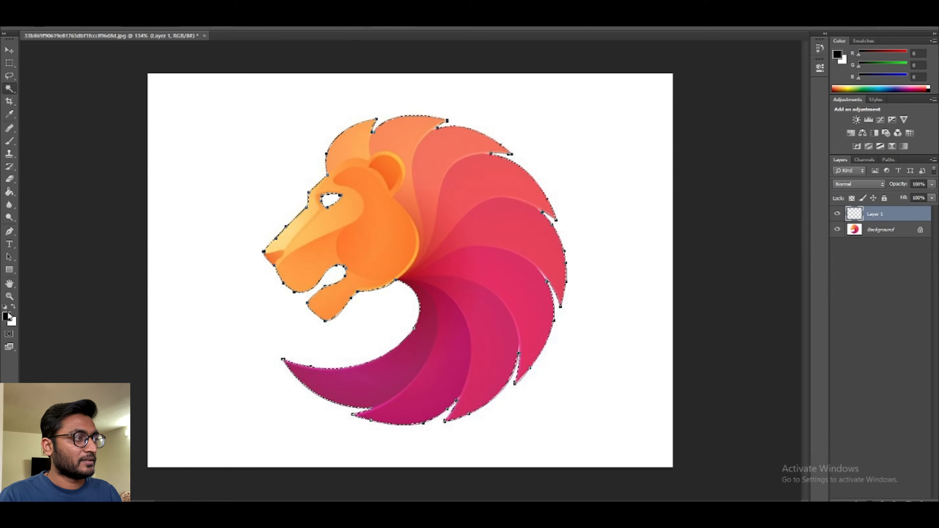
pyautogui.press('x')
pyautogui.click(9, 192)
pyautogui.click(408, 226)
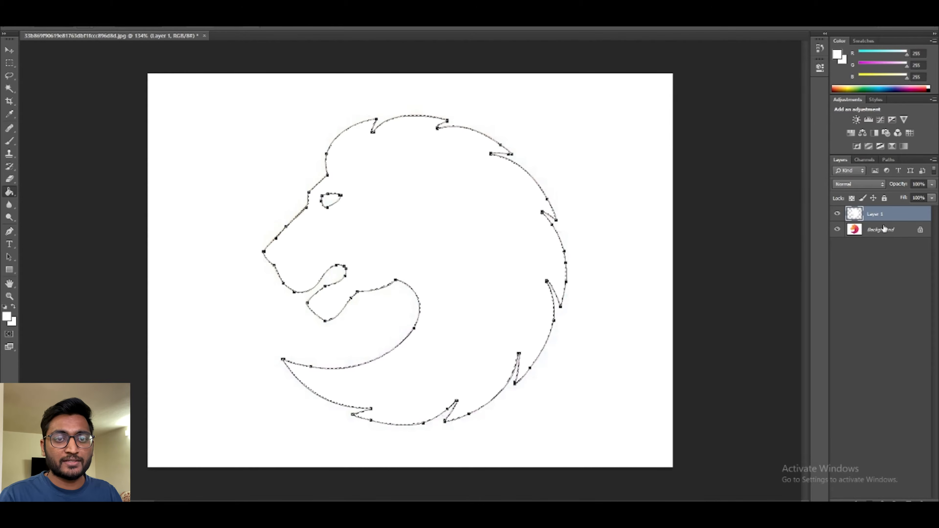
# Add another layer filled entirely with black and place it below the white lion silhouette layer
pyautogui.click(908, 501)
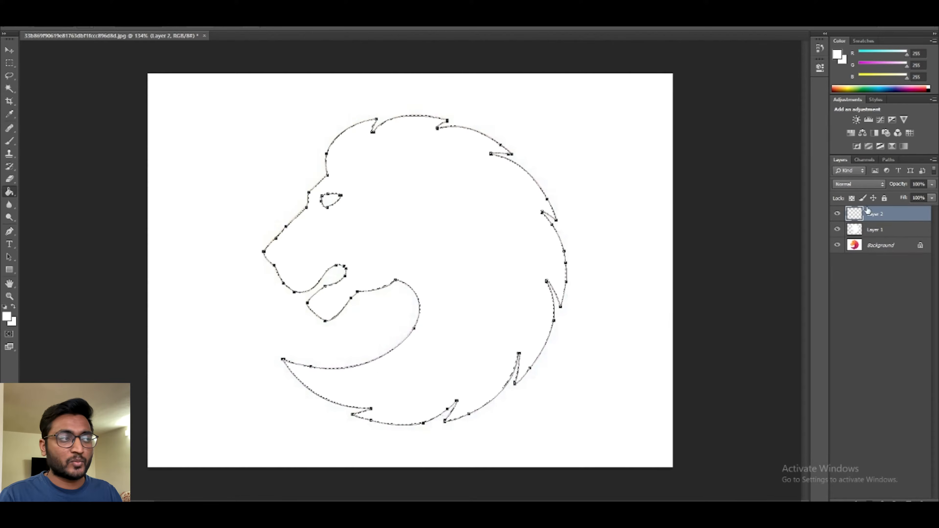
pyautogui.click(9, 319)
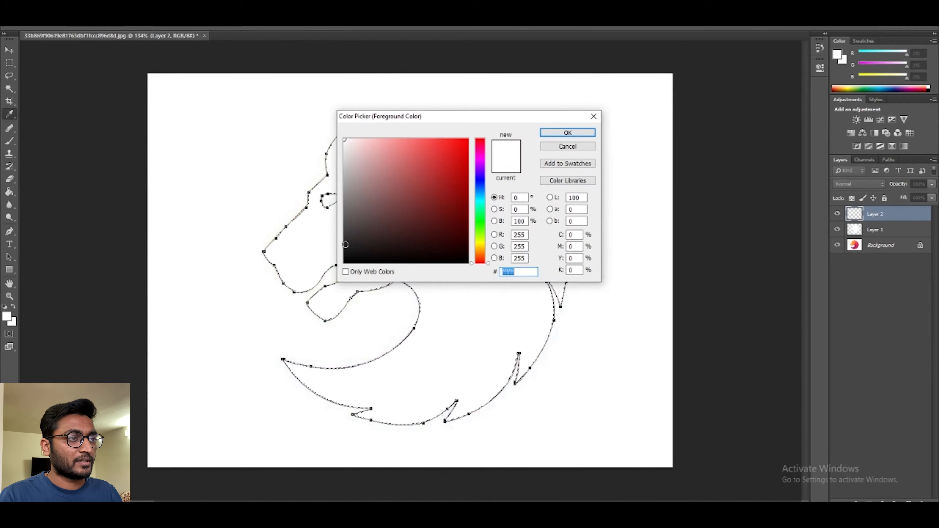
pyautogui.moveTo(347, 245); pyautogui.dragTo(331, 276)
pyautogui.click(567, 132)
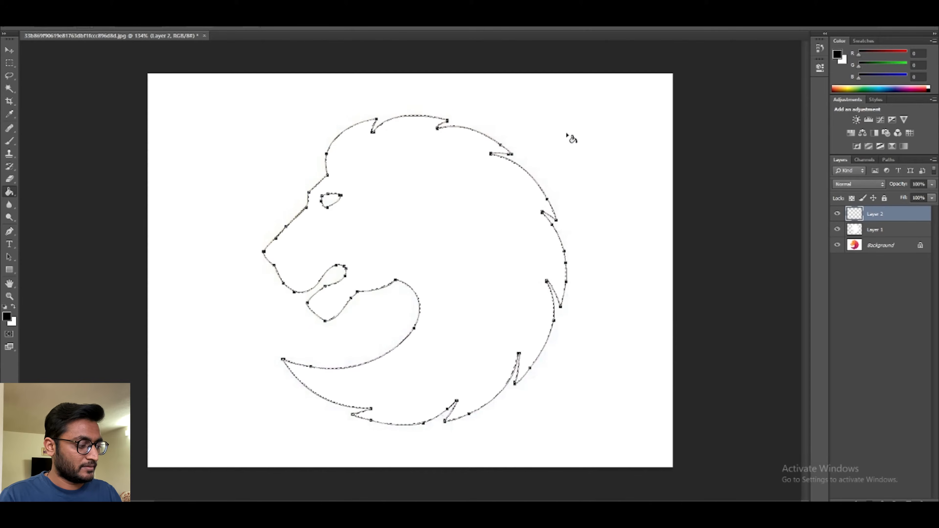
pyautogui.click(629, 197)
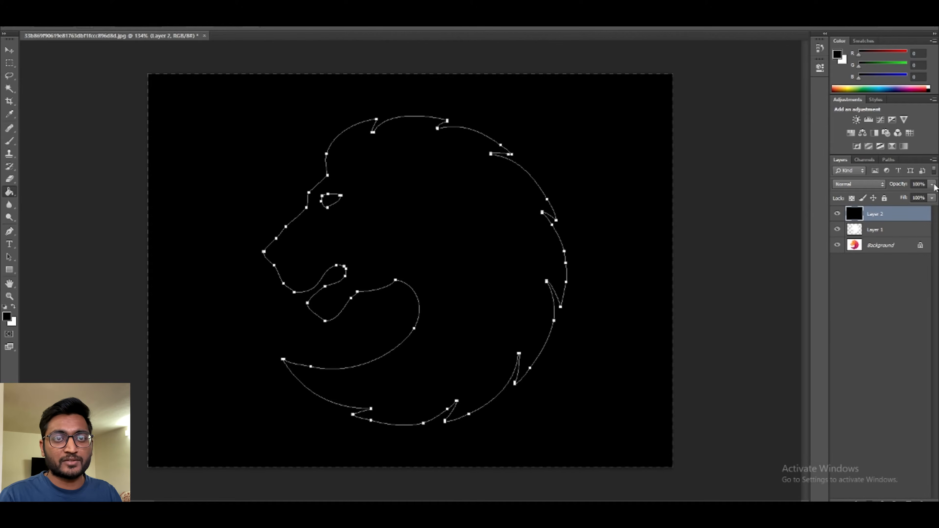
pyautogui.moveTo(880, 216); pyautogui.dragTo(879, 230)
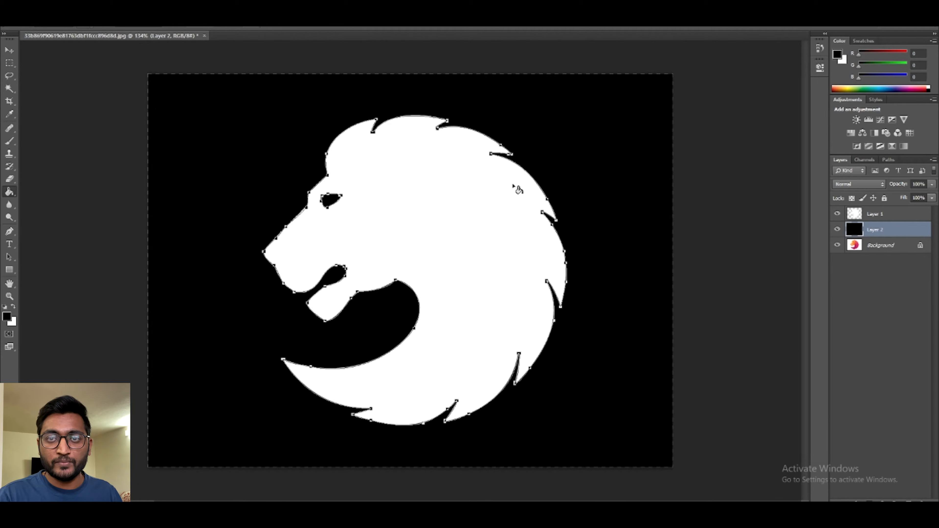
# Try to save a copy of the black-and-white lion image as a PNG file named logo
pyautogui.hotkey('ctrl', 'shift', 's')
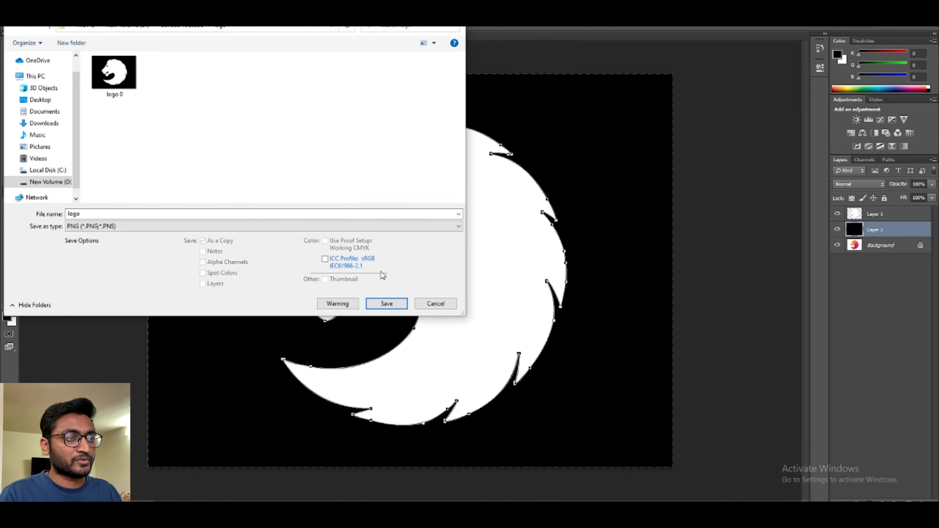
pyautogui.click(446, 306)
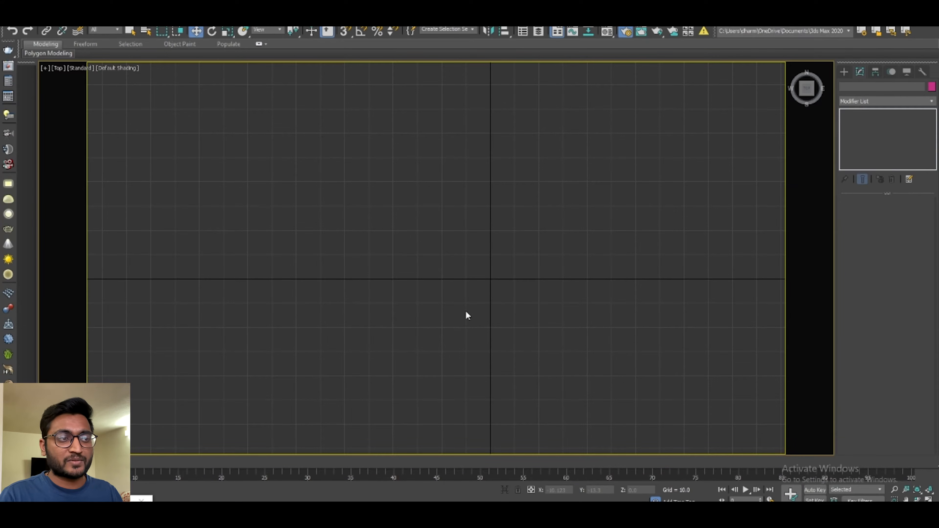
# Switch to 3ds Max and import logo 1.ai, merging it with the current scene as a single object
pyautogui.scroll(-5, 466, 312)
pyautogui.scroll(8, 467, 312)
pyautogui.click(2, 36)
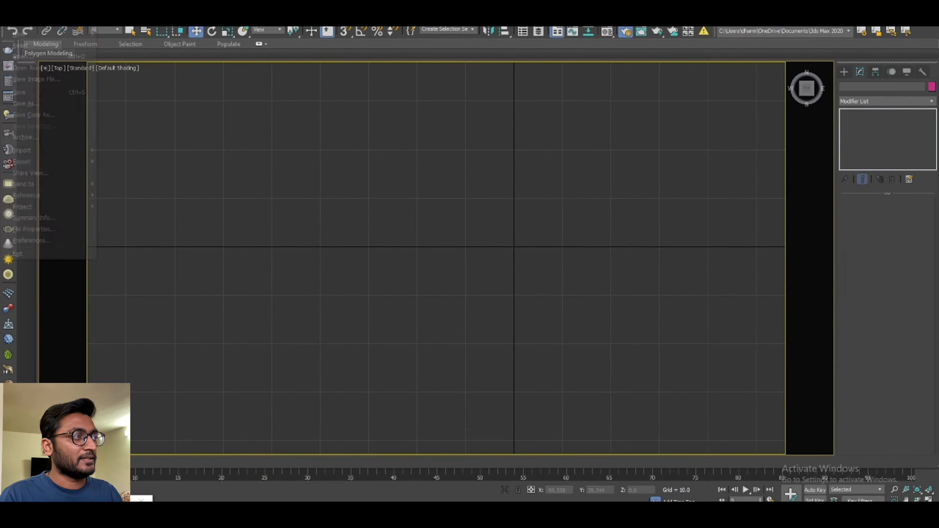
pyautogui.moveTo(40, 151)
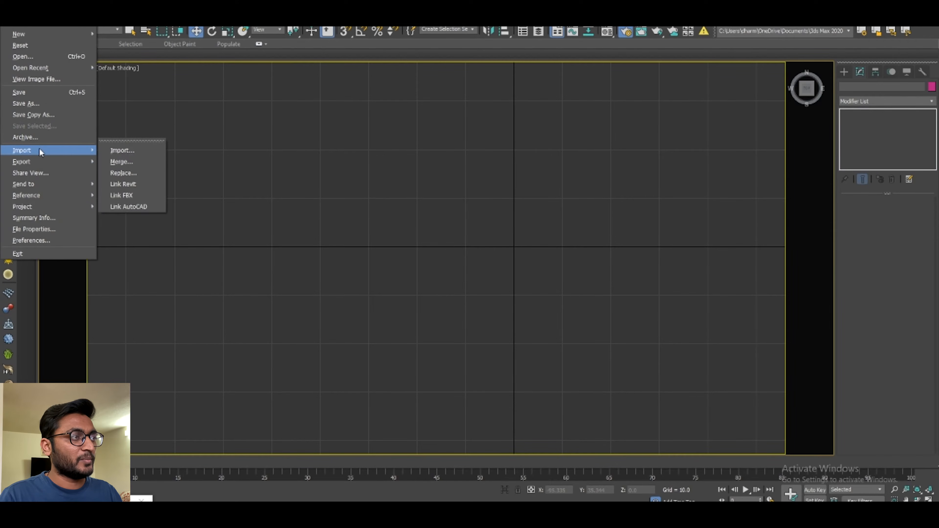
pyautogui.click(143, 165)
pyautogui.click(231, 107)
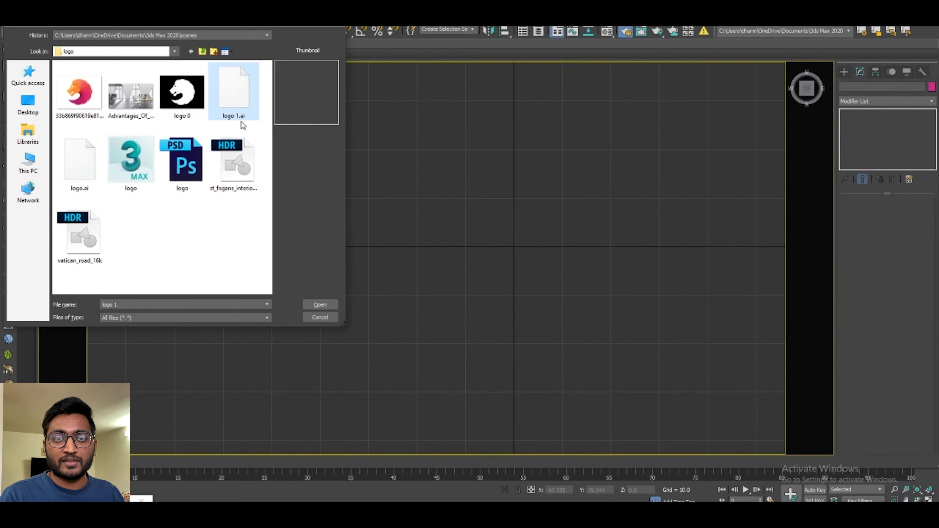
pyautogui.click(331, 305)
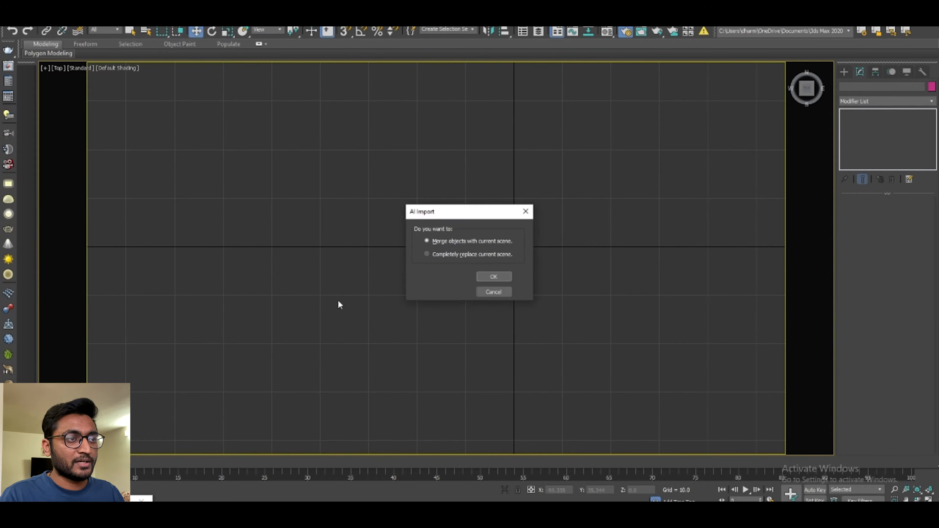
pyautogui.click(507, 277)
pyautogui.click(492, 274)
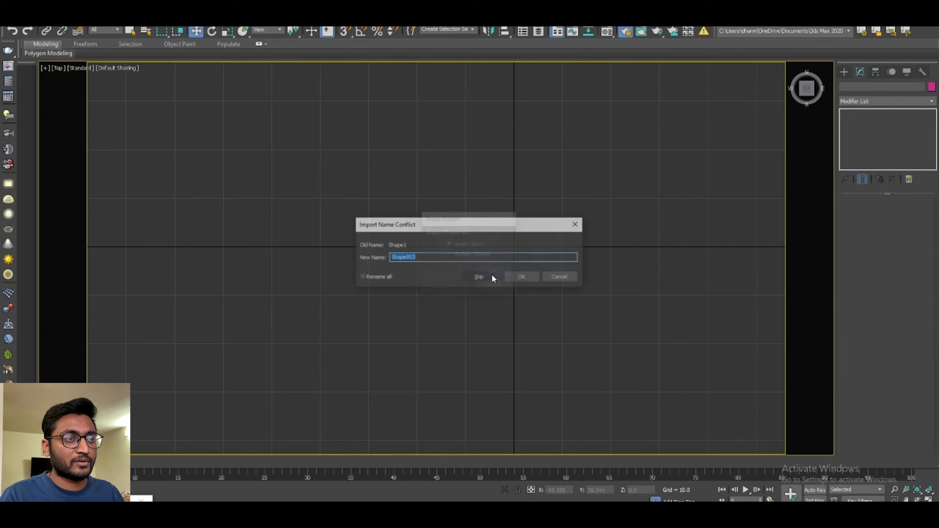
# Resolve the import name conflict by renaming all, using Shape003sdsd as the new shape name
pyautogui.click(367, 277)
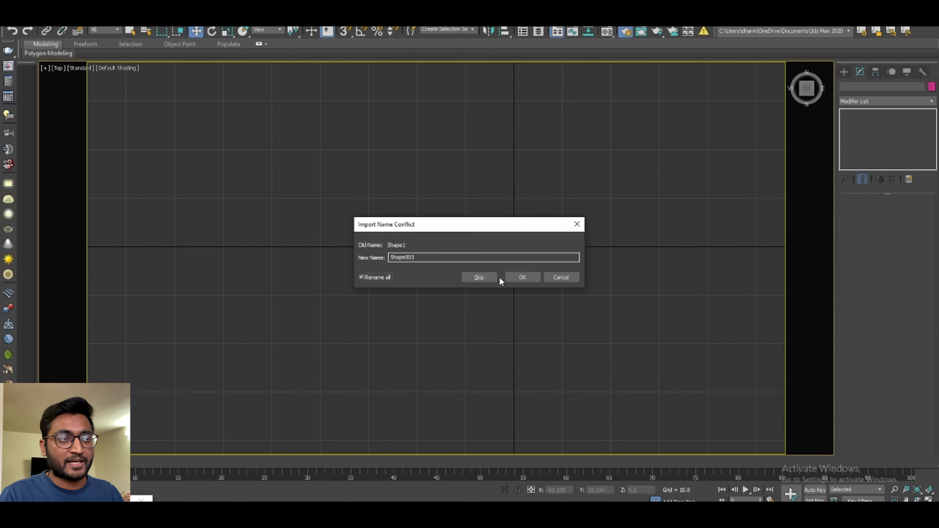
pyautogui.click(455, 258)
pyautogui.write('sdsd')
pyautogui.click(523, 277)
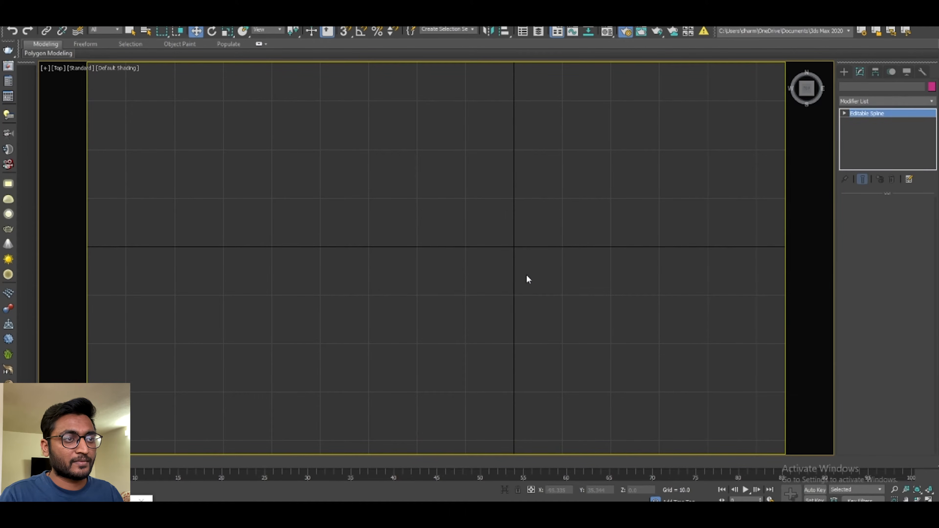
pyautogui.scroll(-6, 514, 279)
pyautogui.scroll(5, 510, 282)
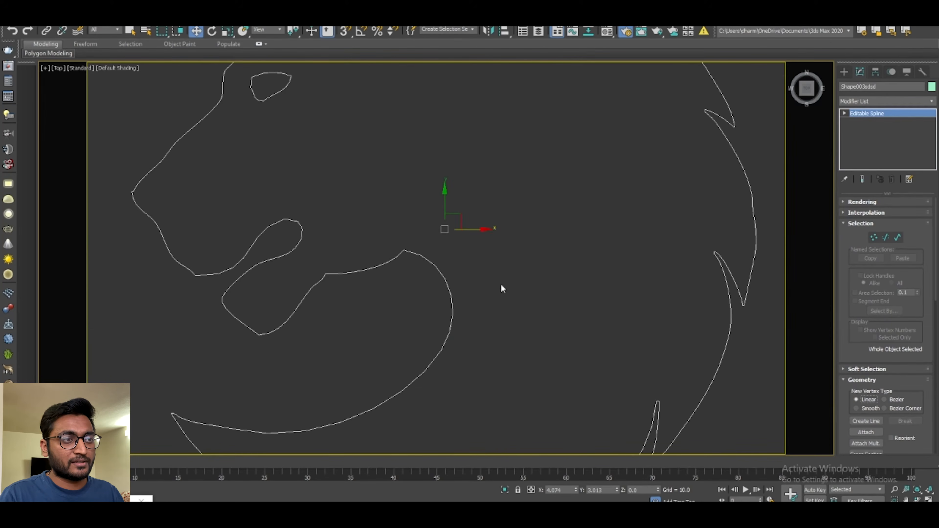
pyautogui.scroll(-4, 500, 284)
pyautogui.moveTo(499, 285)
pyautogui.keyDown('alt'); pyautogui.mouseDown(button='middle')
pyautogui.moveTo(540, 219)
pyautogui.moveTo(527, 257)
pyautogui.moveTo(505, 271)
pyautogui.mouseUp(button='middle'); pyautogui.keyUp('alt')
pyautogui.scroll(3, 505, 270)
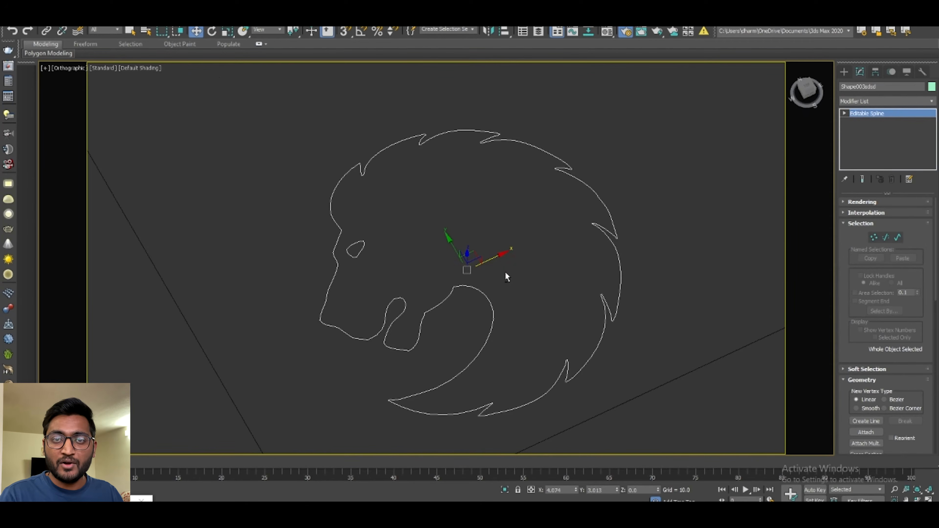
# Add a Shell modifier to the imported lion outline to turn it into a solid shape
pyautogui.click(870, 98)
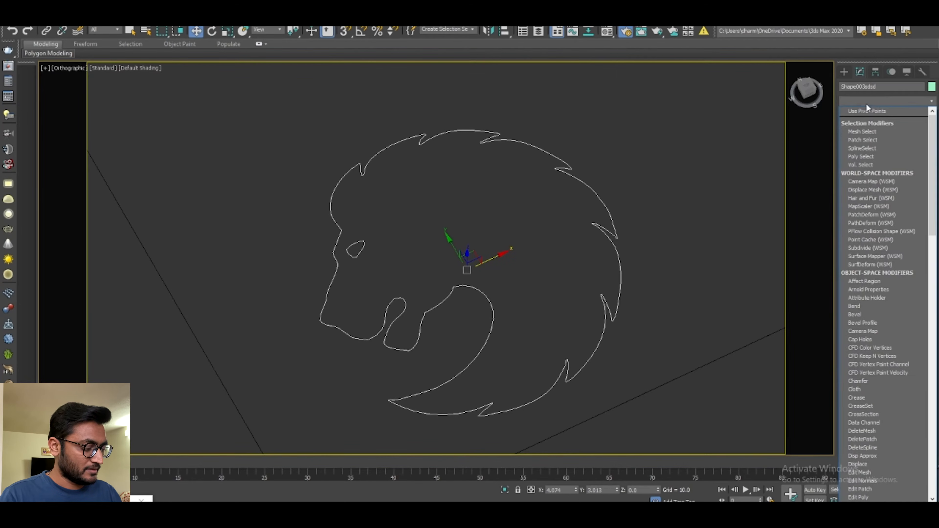
pyautogui.write('sh')
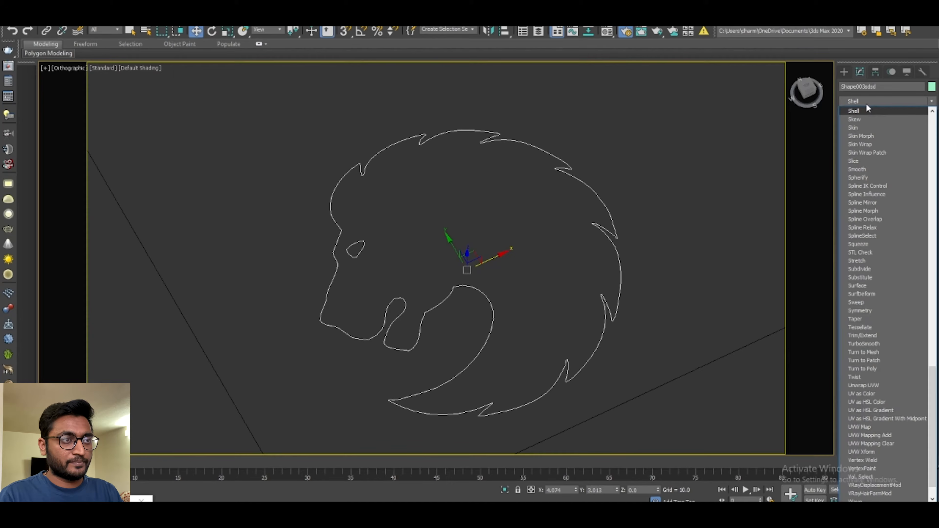
pyautogui.click(867, 108)
pyautogui.keyDown('alt'); pyautogui.moveTo(448, 321); pyautogui.dragTo(465, 301, button='middle'); pyautogui.keyUp('alt')
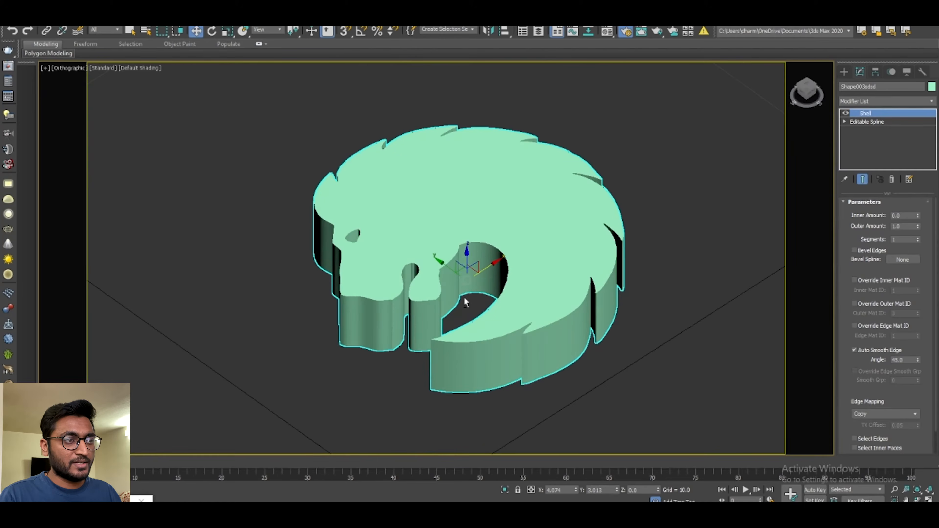
pyautogui.scroll(3, 465, 302)
pyautogui.scroll(-1, 465, 302)
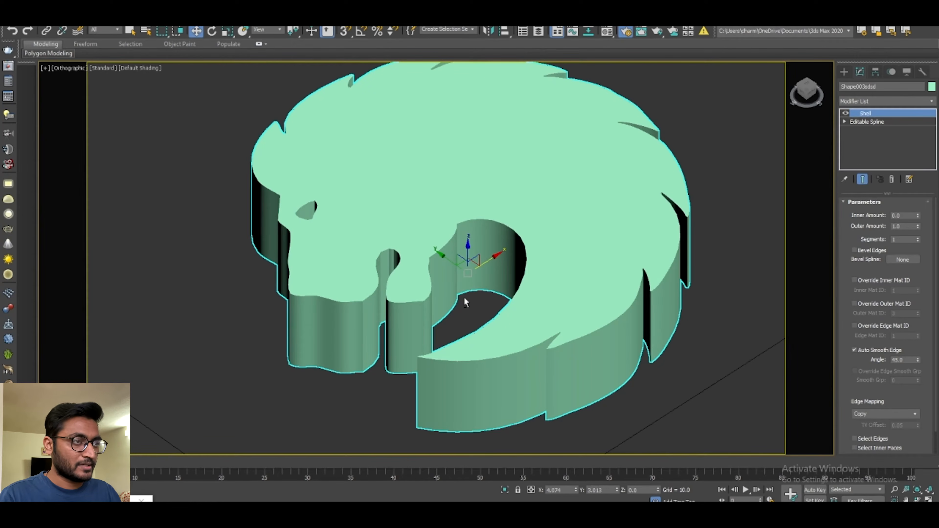
# Scale the shelled lion down along its Z axis to thin it, frame it in the Top view, and deselect it
pyautogui.press('r')
pyautogui.moveTo(462, 265); pyautogui.dragTo(459, 377)
pyautogui.keyDown('alt'); pyautogui.moveTo(459, 377); pyautogui.dragTo(454, 343, button='middle'); pyautogui.keyUp('alt')
pyautogui.press('t')
pyautogui.press('z')
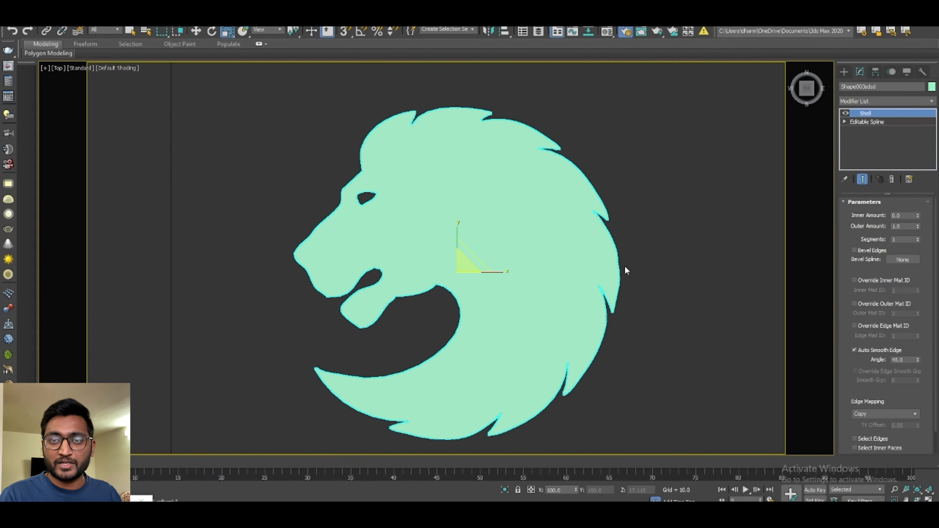
pyautogui.click(657, 259)
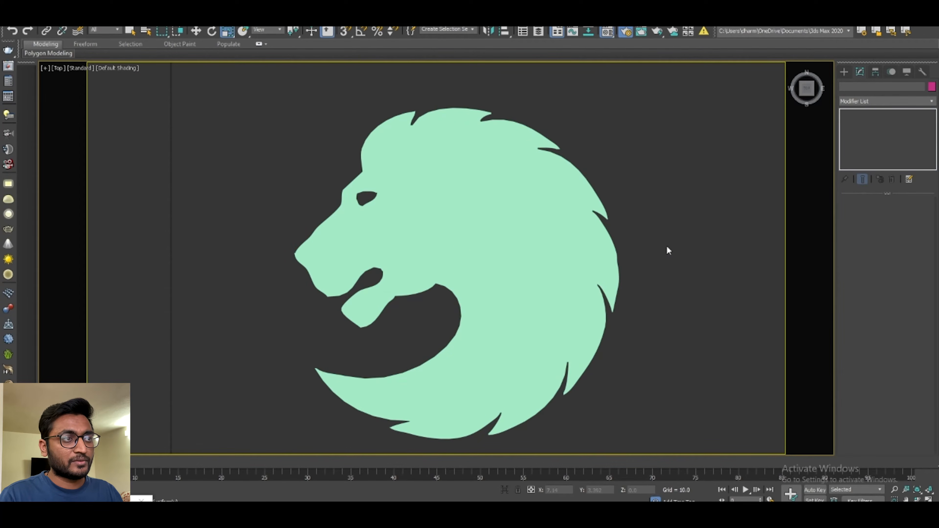
# Change the unused 08 - Default material in the Material Editor to a VRayMtl
pyautogui.press('m')
pyautogui.moveTo(677, 53); pyautogui.dragTo(413, 36)
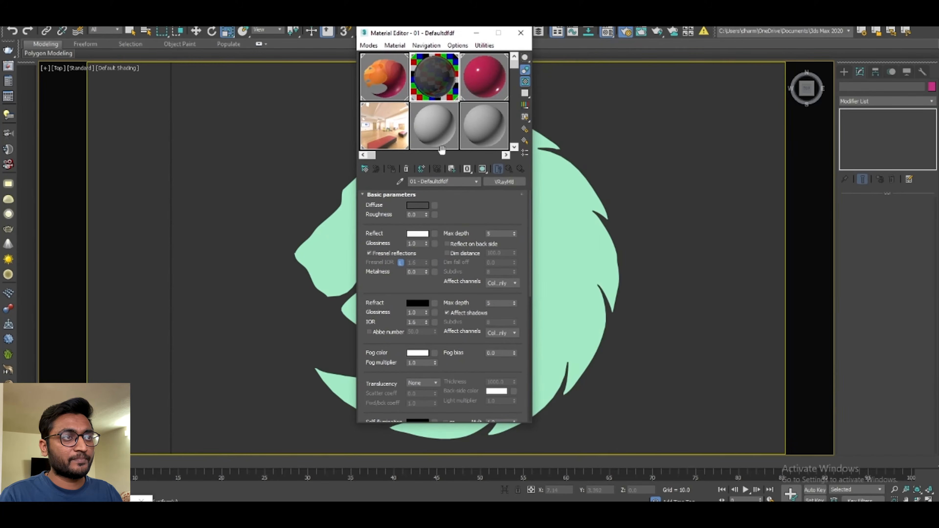
pyautogui.click(436, 143)
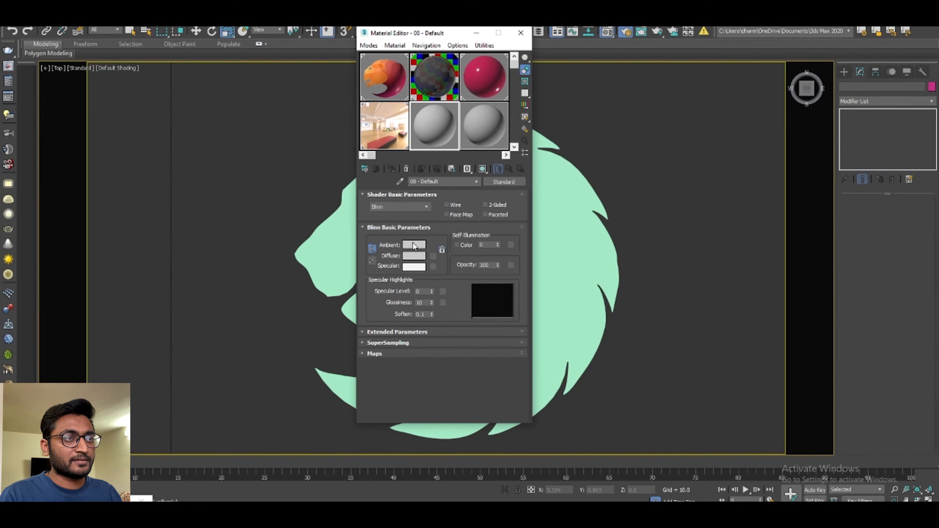
pyautogui.click(503, 181)
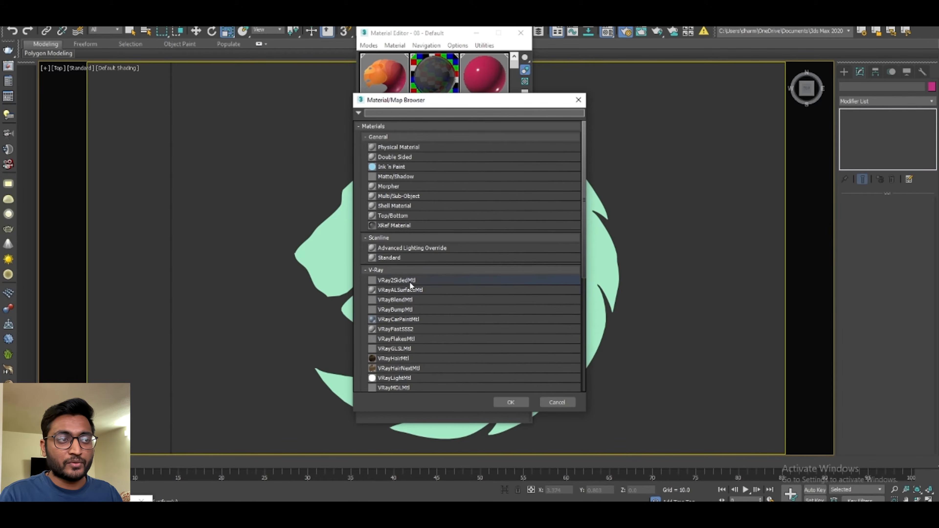
pyautogui.scroll(-1, 392, 356)
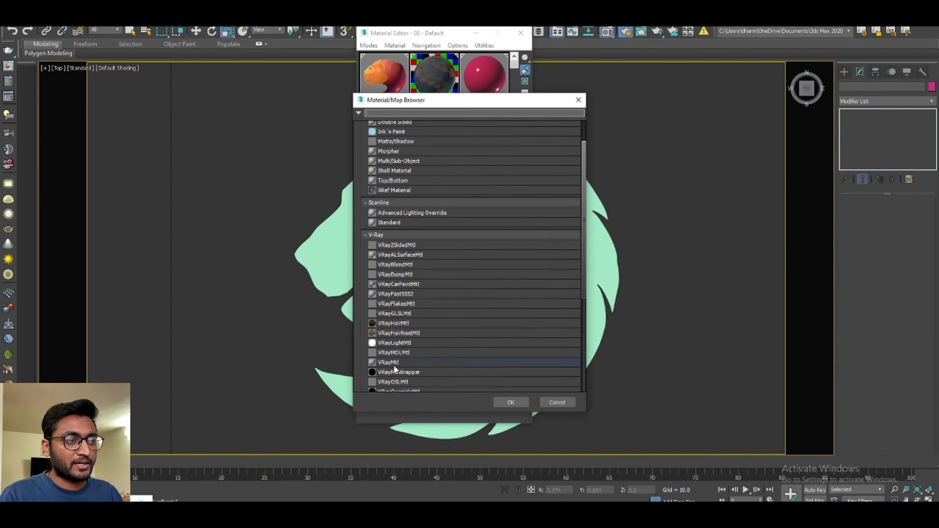
pyautogui.doubleClick(393, 363)
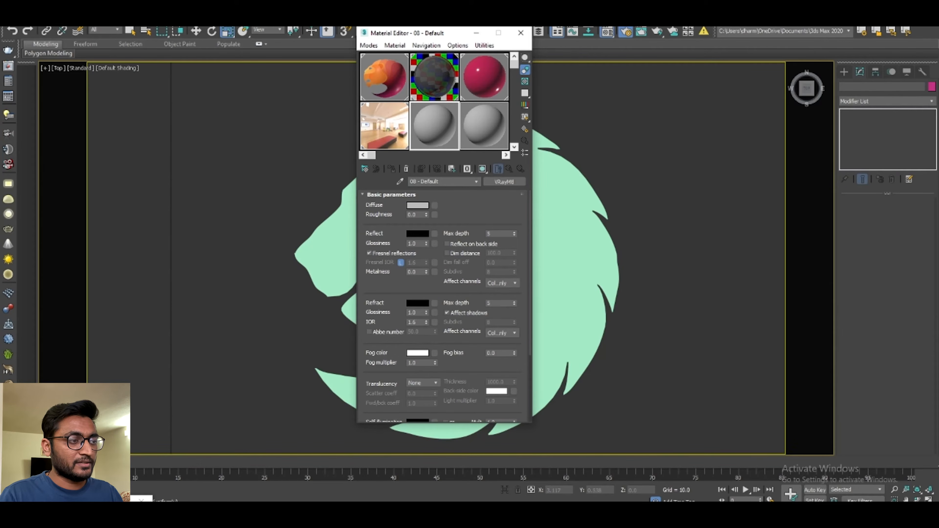
# Assign the colored lion logo image from the logo folder as the material's diffuse map and enlarge the material preview
pyautogui.click(214, 480)
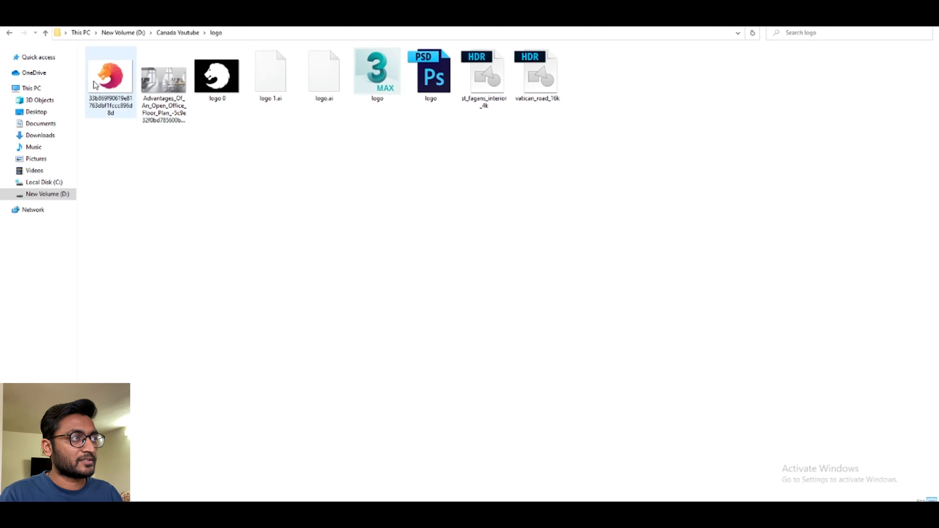
pyautogui.moveTo(95, 84); pyautogui.dragTo(436, 211)
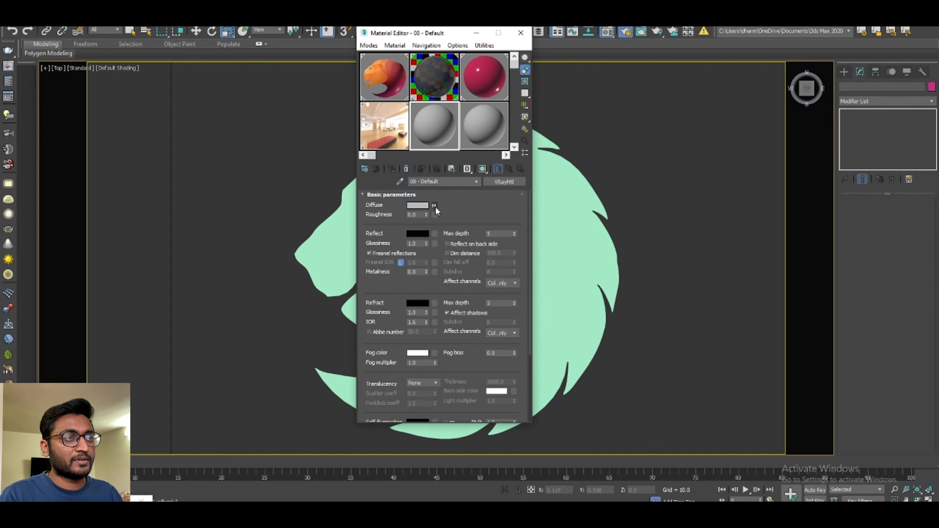
pyautogui.doubleClick(440, 145)
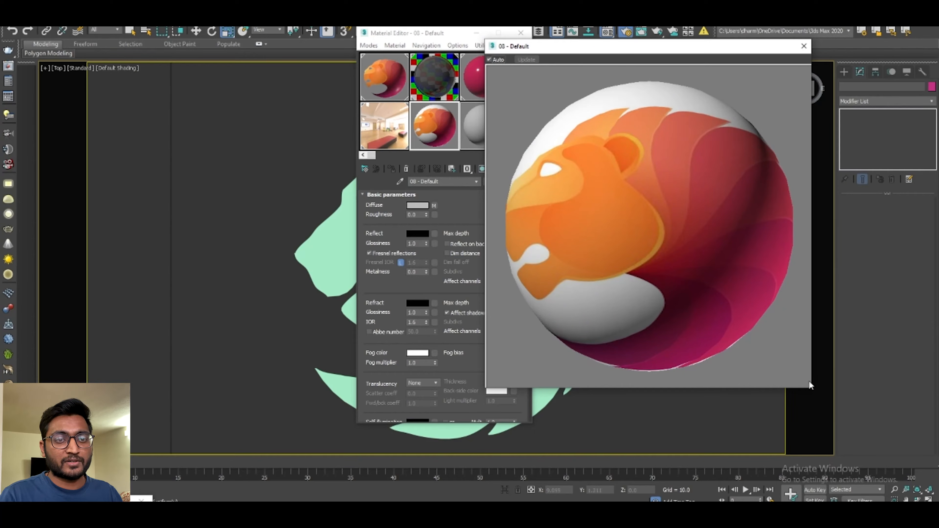
pyautogui.moveTo(811, 387); pyautogui.dragTo(851, 428)
pyautogui.moveTo(414, 32); pyautogui.dragTo(177, 26)
pyautogui.click(149, 187)
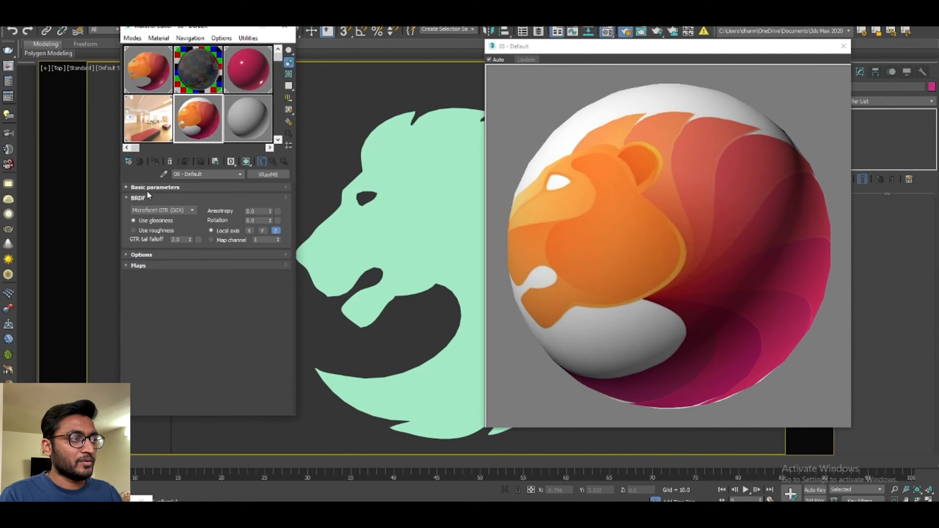
# Assign the black-and-white logo 0.png image from the logo folder as the material's opacity map
pyautogui.click(142, 267)
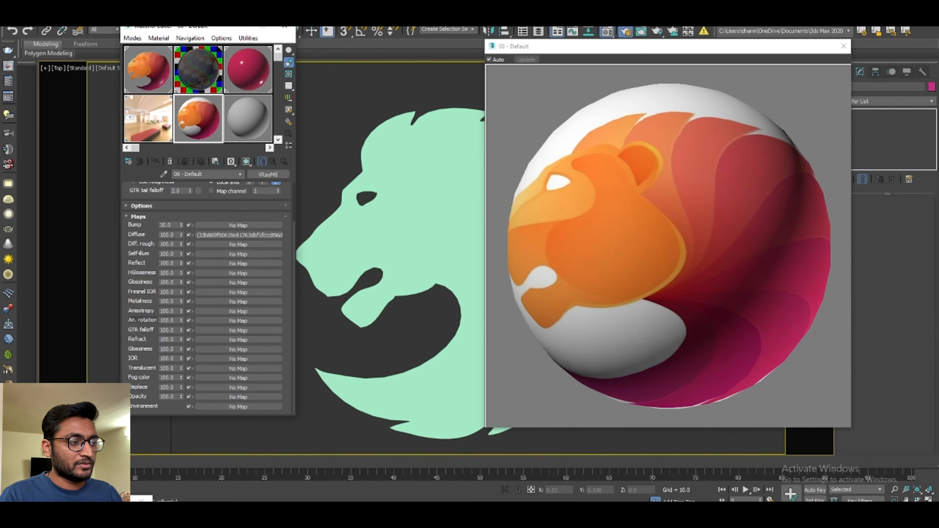
pyautogui.click(222, 491)
pyautogui.click(213, 85)
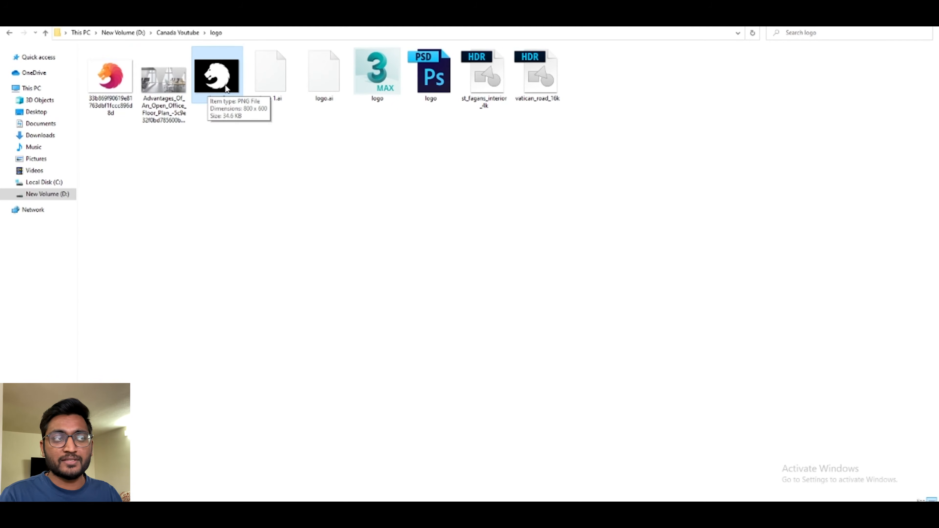
pyautogui.moveTo(222, 84); pyautogui.dragTo(225, 397)
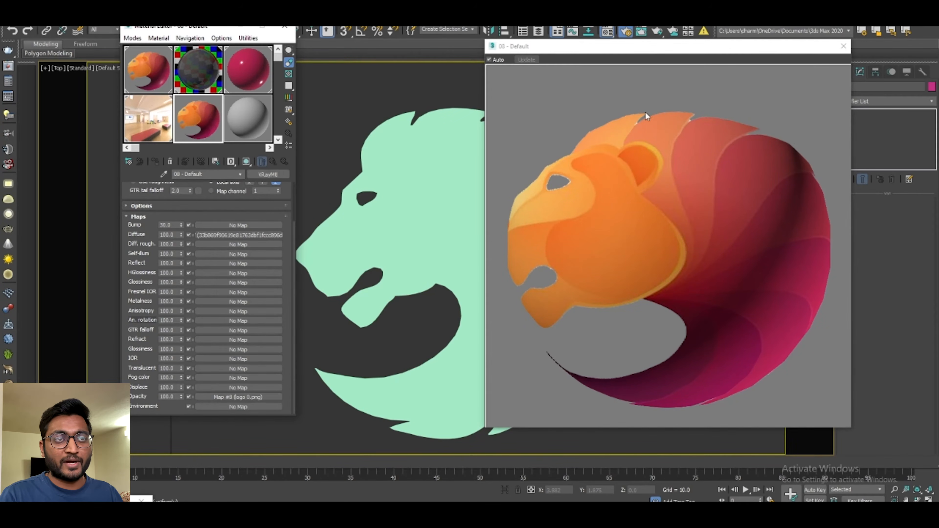
# Compare the material preview with and without the opacity map, and close the enlarged preview
pyautogui.click(189, 397)
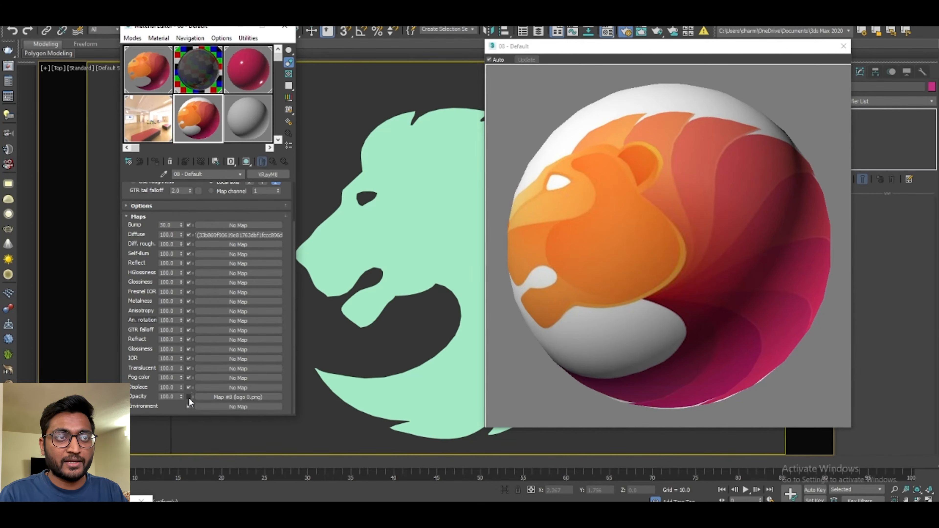
pyautogui.click(188, 397)
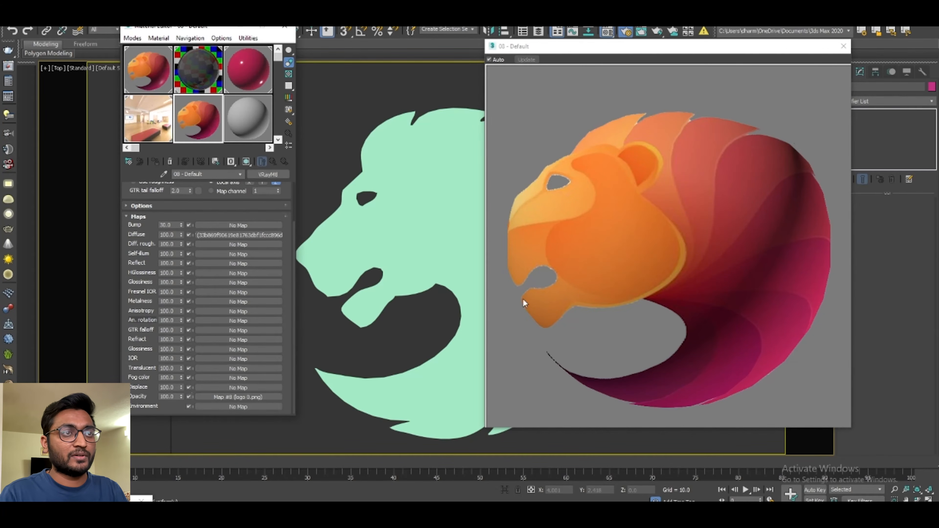
pyautogui.click(843, 46)
# Add a UVW Map modifier to the lion shape and apply the logo material, with its texture shown in the viewport
pyautogui.click(323, 224)
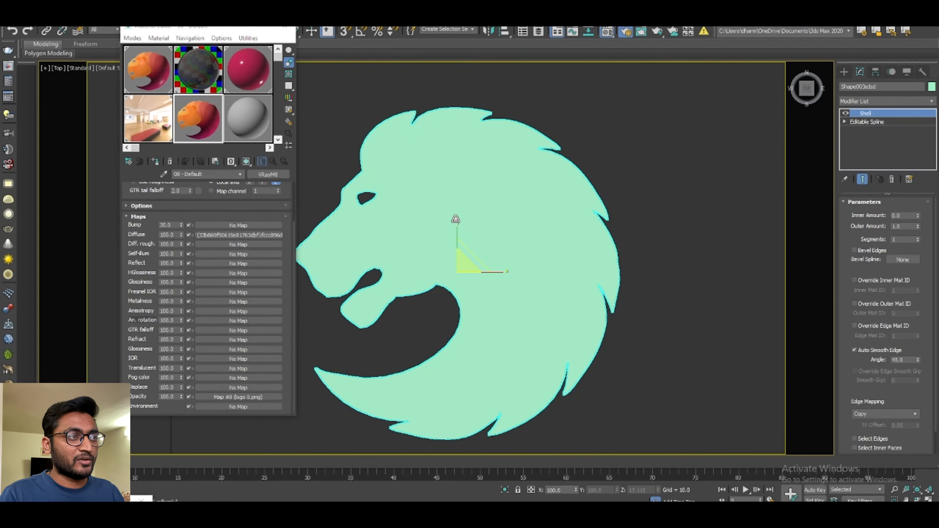
pyautogui.click(869, 99)
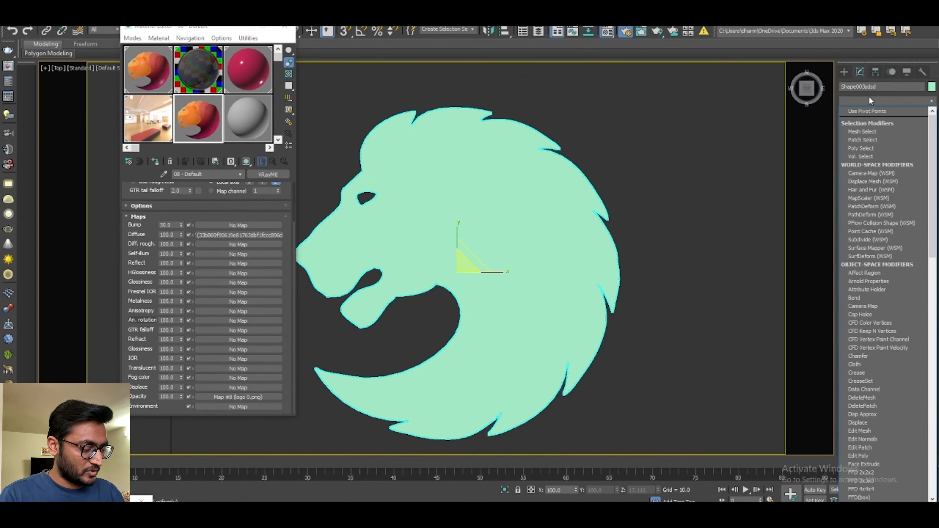
pyautogui.write('uvw')
pyautogui.press('Return')
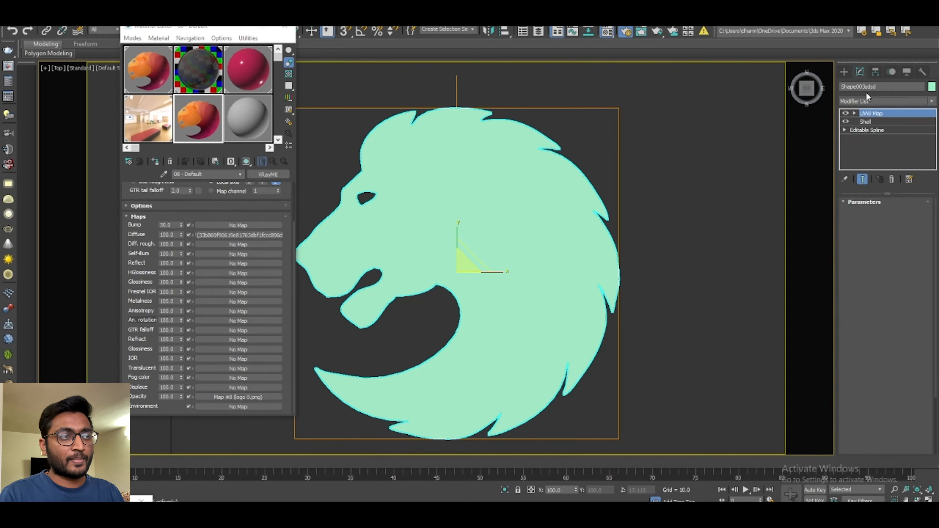
pyautogui.click(155, 161)
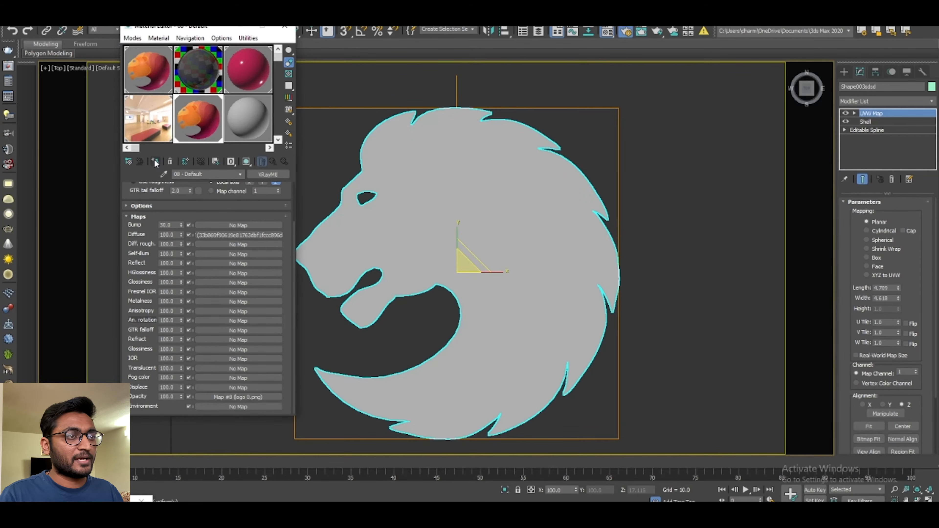
pyautogui.click(246, 162)
# Set the lion's UVW mapping to Box with a length, width and height of 3.443
pyautogui.scroll(-2, 887, 362)
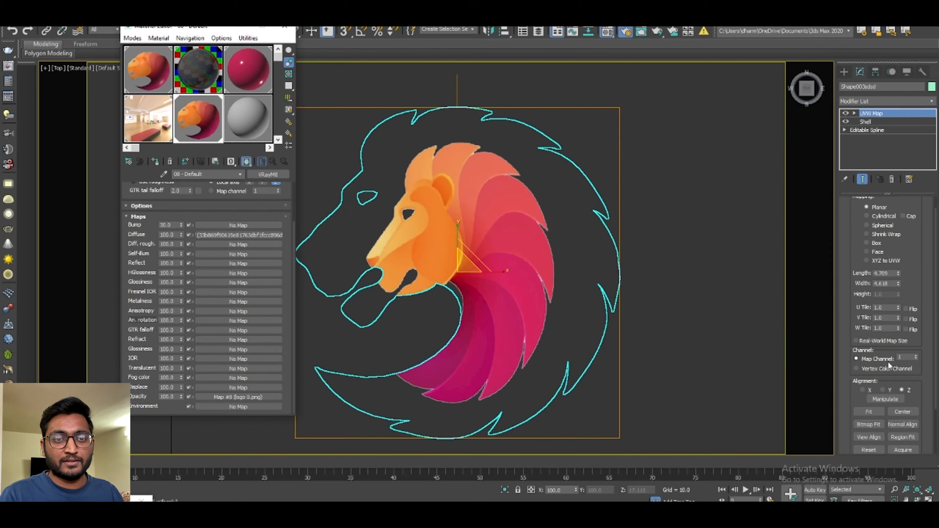
pyautogui.scroll(2, 880, 326)
pyautogui.click(882, 248)
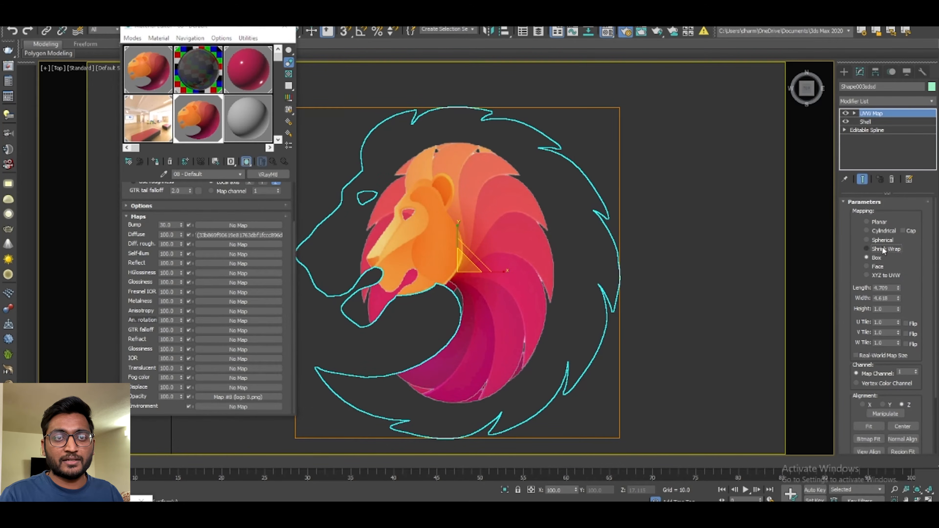
pyautogui.click(877, 258)
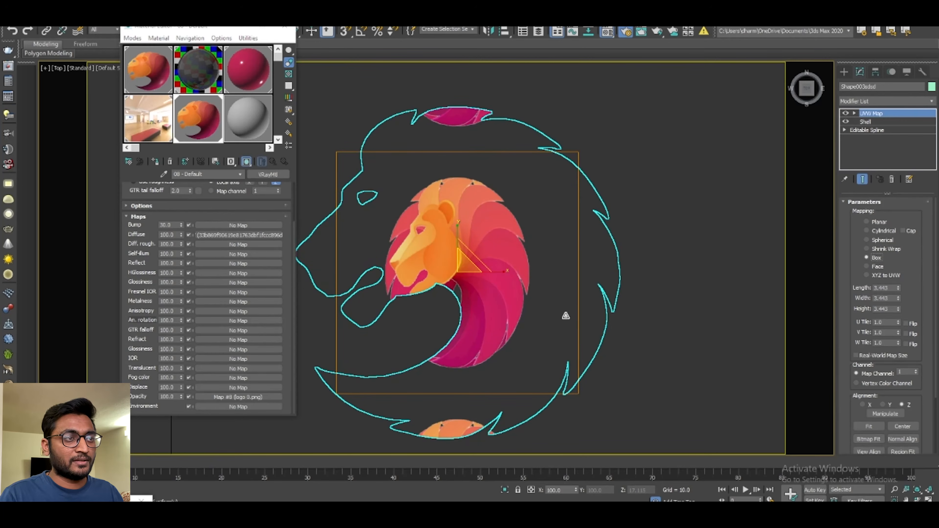
# Scale the UVW Map gizmo up to enlarge the logo texture toward the size of the lion shape
pyautogui.click(455, 317)
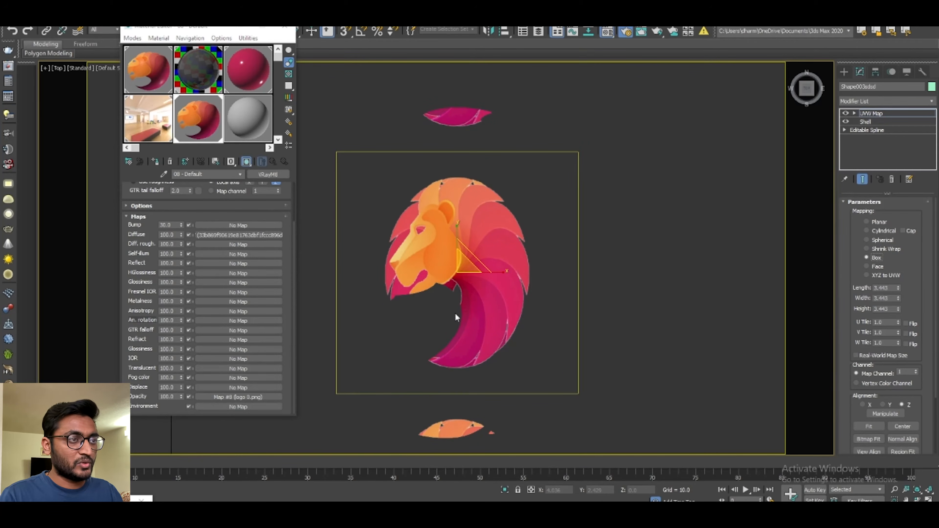
pyautogui.scroll(6, 461, 260)
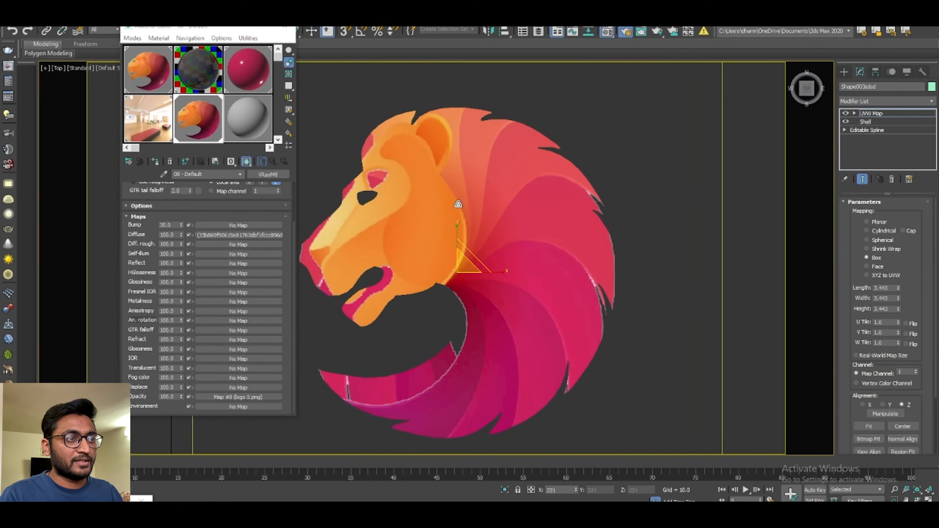
pyautogui.moveTo(457, 209); pyautogui.dragTo(459, 237)
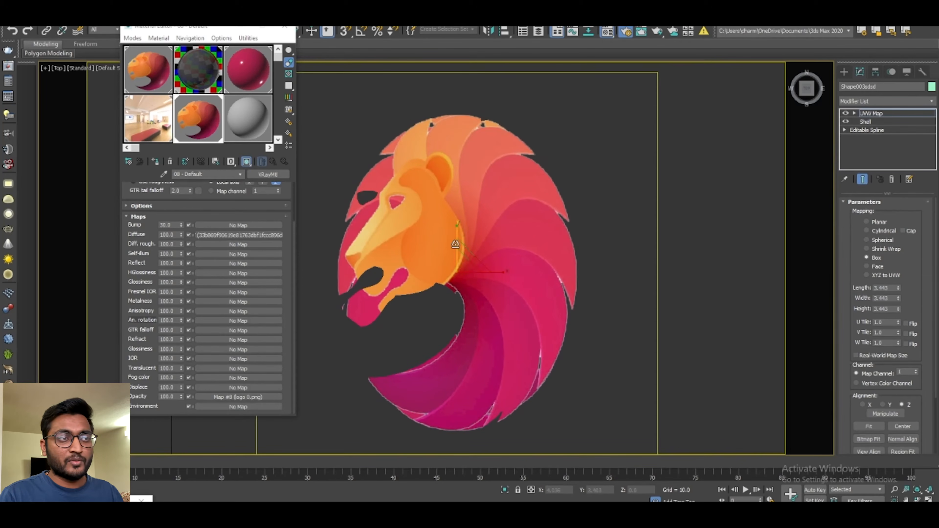
# Turn off the opacity map, then move and stretch the mapping gizmo to align the logo texture with the lion silhouette
pyautogui.click(189, 397)
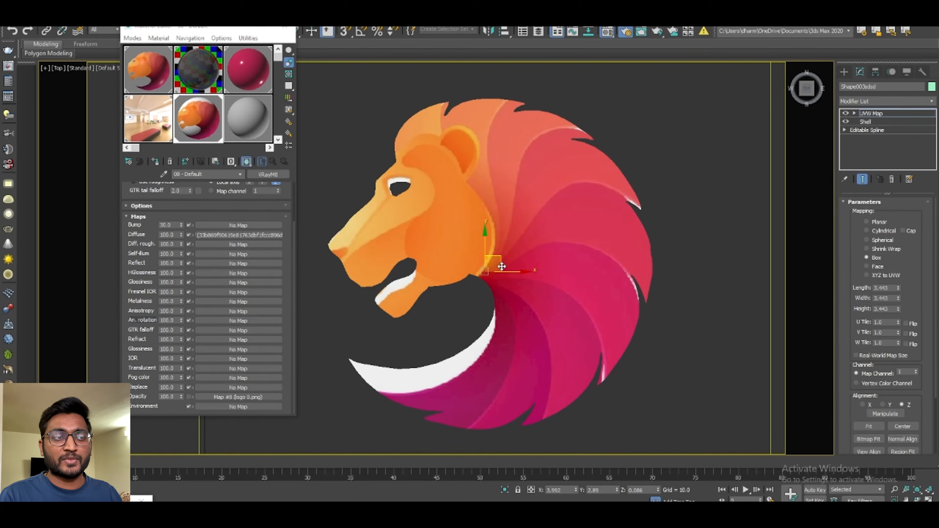
pyautogui.scroll(-2, 495, 284)
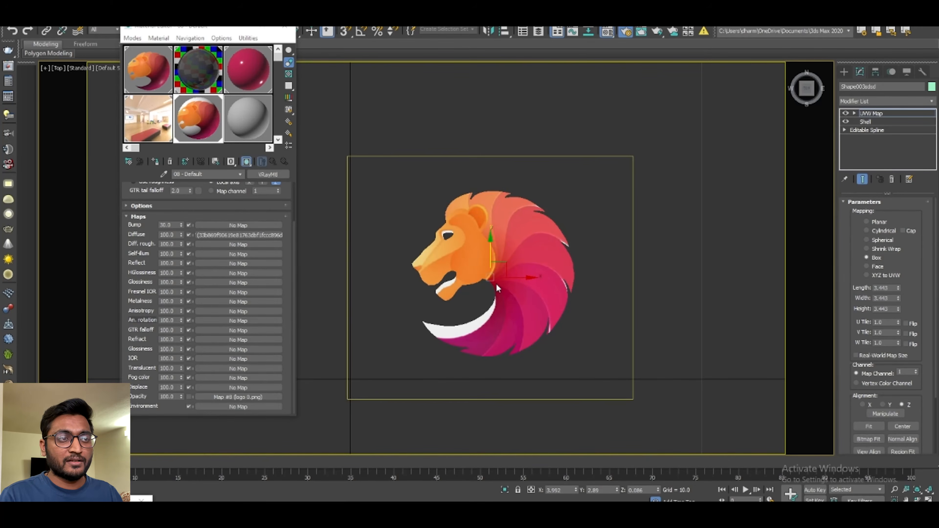
pyautogui.scroll(2, 495, 283)
pyautogui.press('r')
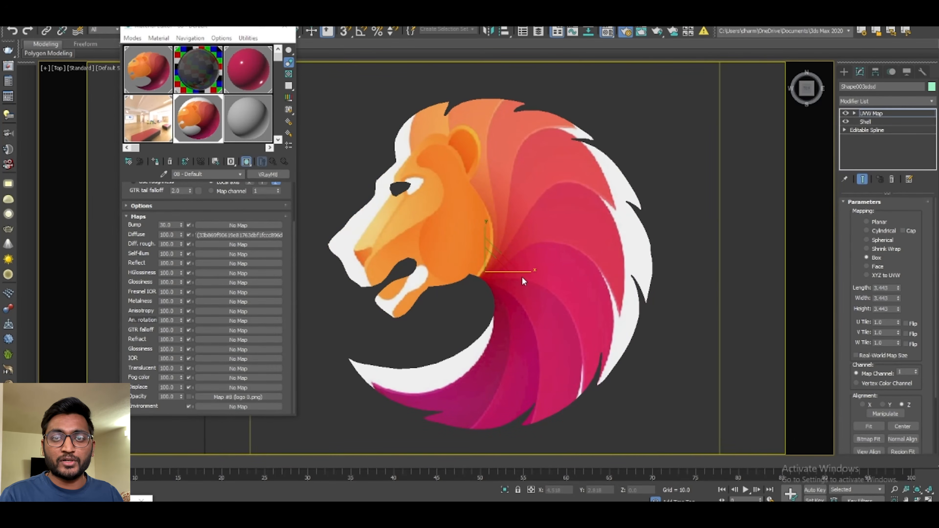
# Select the other textured lion logo beside the light and frame it in the Perspective view for inspection
pyautogui.scroll(-4, 522, 276)
pyautogui.scroll(3, 522, 276)
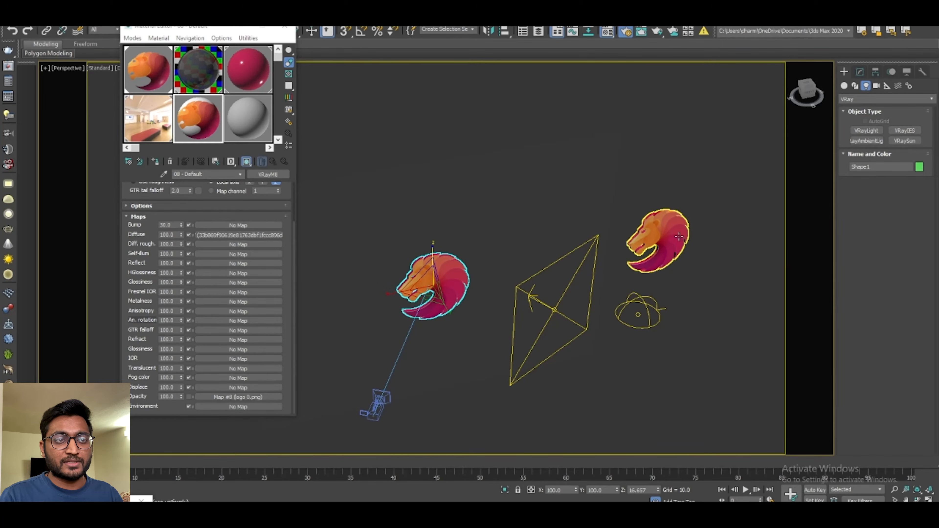
pyautogui.click(679, 237)
pyautogui.press('z')
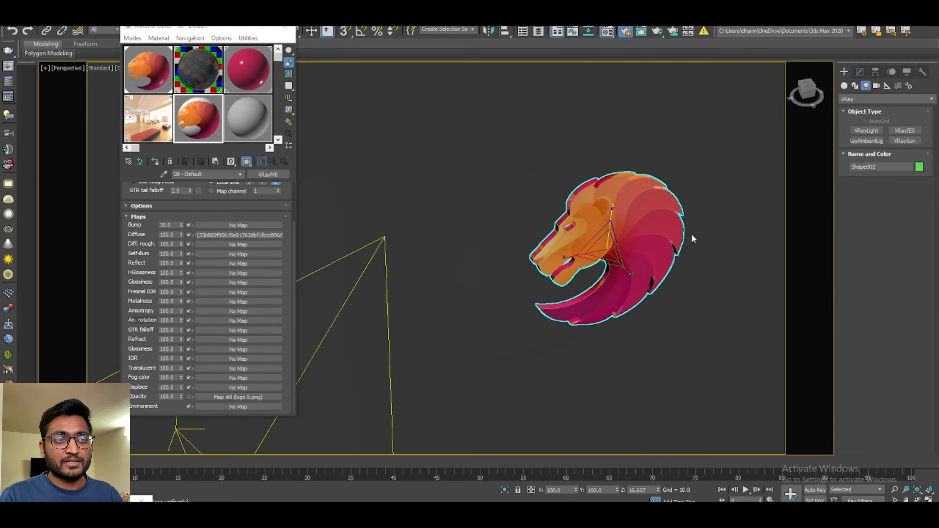
# Show the selected lion's modifier stack and inspect how its Box-mapped texture covers the face and edges
pyautogui.click(865, 71)
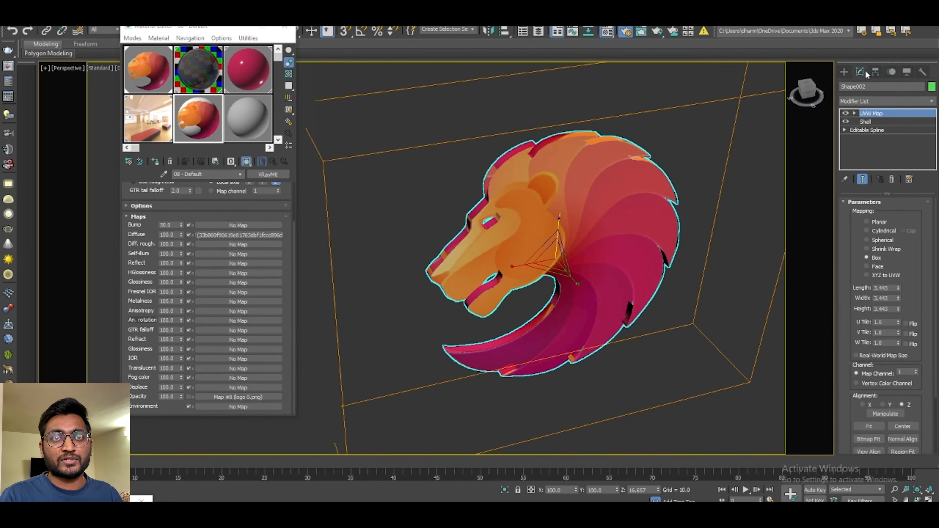
pyautogui.keyDown('alt'); pyautogui.moveTo(539, 339); pyautogui.dragTo(493, 401, button='middle'); pyautogui.keyUp('alt')
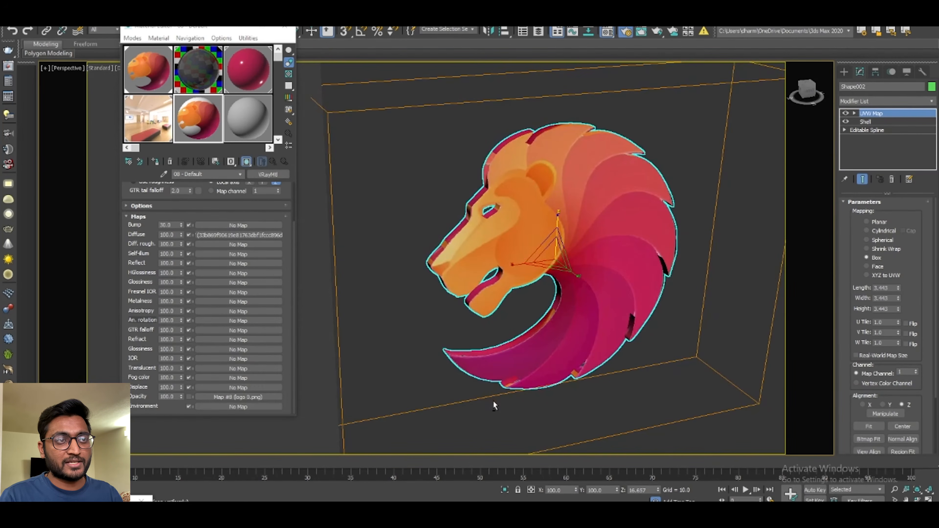
pyautogui.press('w')
pyautogui.moveTo(557, 236); pyautogui.dragTo(557, 218)
pyautogui.hotkey('ctrl', 'z')
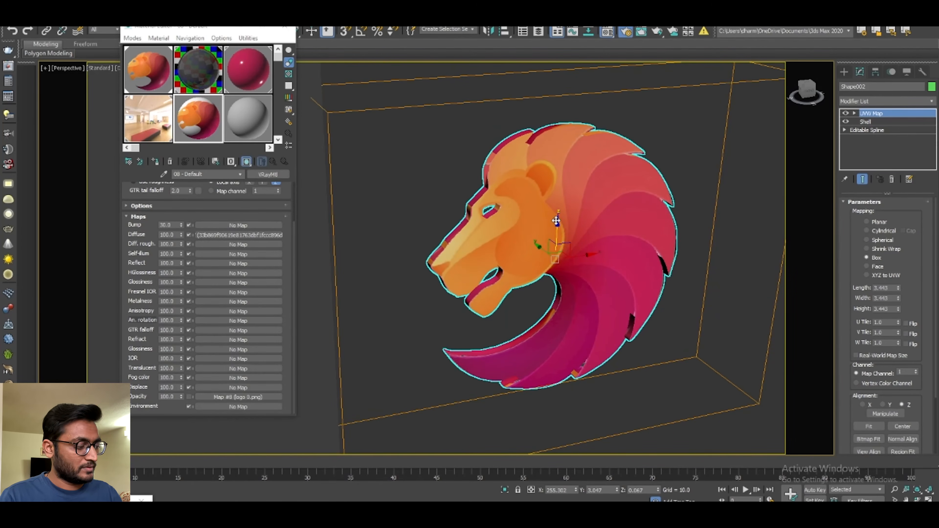
# Deselect the lion logo and examine the whole scene with both logos, the backing plane, lights and camera
pyautogui.press('1')
pyautogui.keyDown('alt'); pyautogui.moveTo(564, 241); pyautogui.dragTo(529, 285, button='middle'); pyautogui.keyUp('alt')
pyautogui.click(843, 71)
pyautogui.scroll(-7, 719, 265)
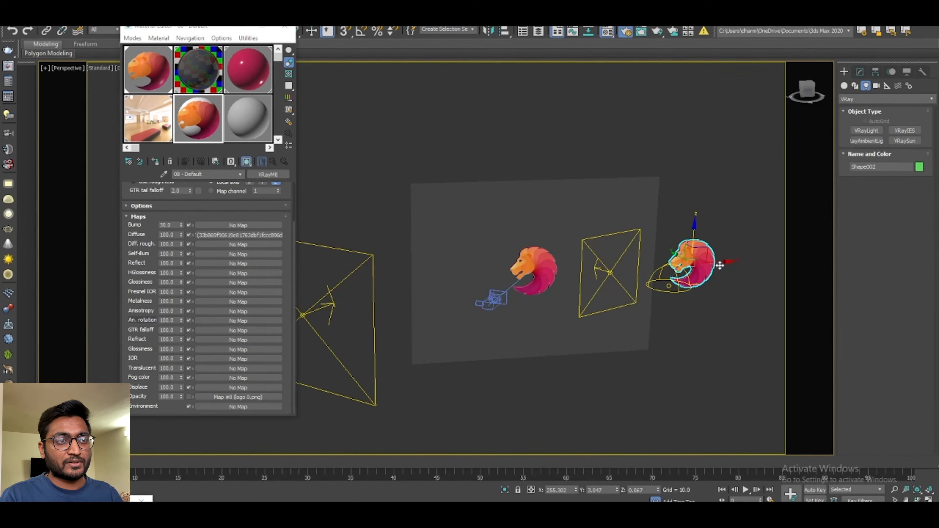
pyautogui.click(570, 372)
pyautogui.scroll(-2, 570, 372)
pyautogui.scroll(-3, 577, 378)
pyautogui.scroll(8, 543, 345)
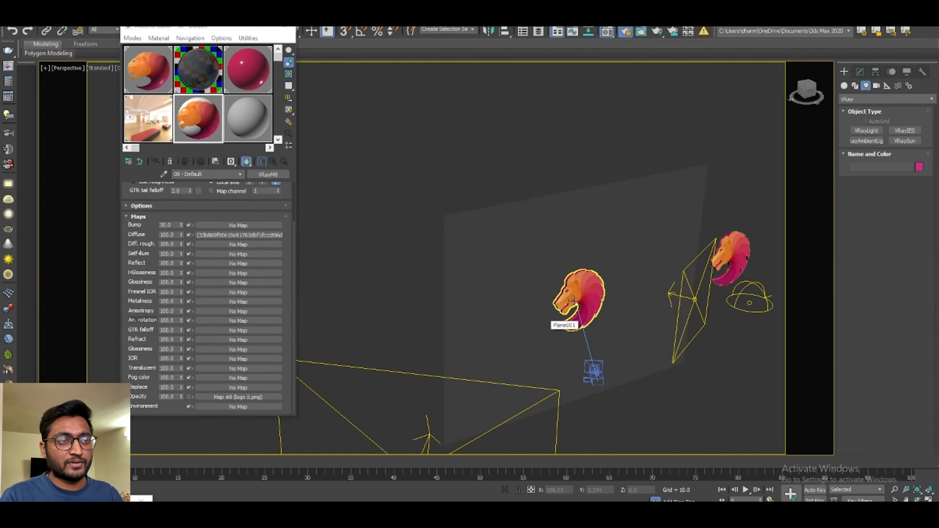
# Inspect the 01 - Defaultdfdf reflective material in an enlarged sample preview, close it and look over the backing plane
pyautogui.doubleClick(201, 83)
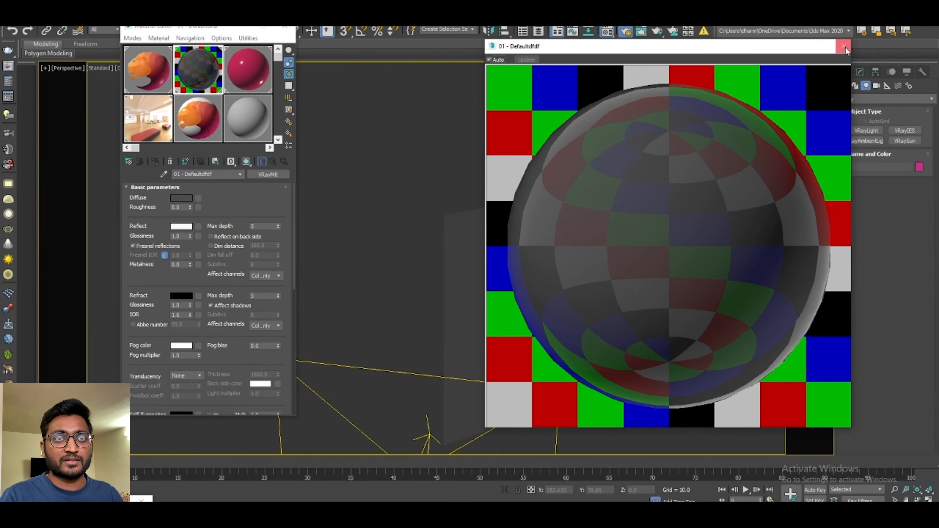
pyautogui.click(844, 46)
pyautogui.scroll(-4, 381, 167)
pyautogui.scroll(6, 499, 216)
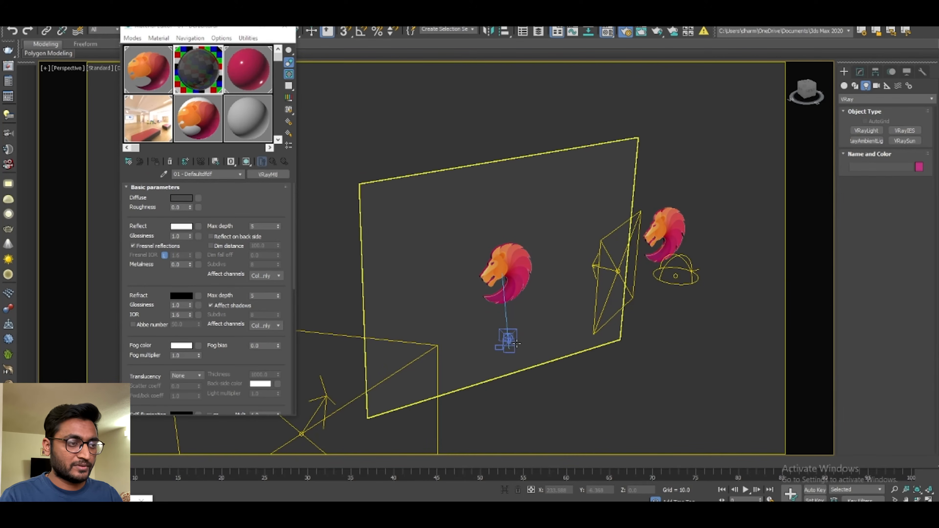
# Look through PhysCamera001 and compare the V-Ray render with the original lion image in the photo viewer
pyautogui.press('c')
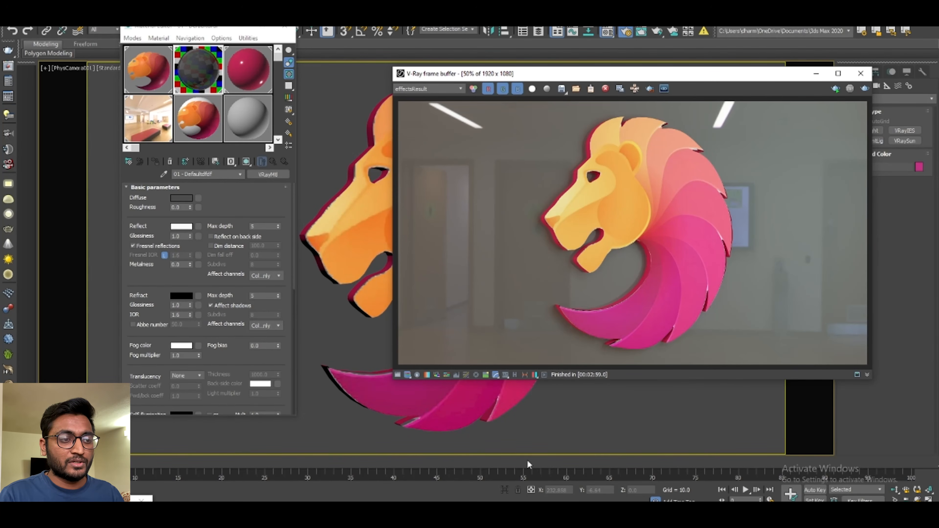
pyautogui.hotkey('alt', 'Tab')
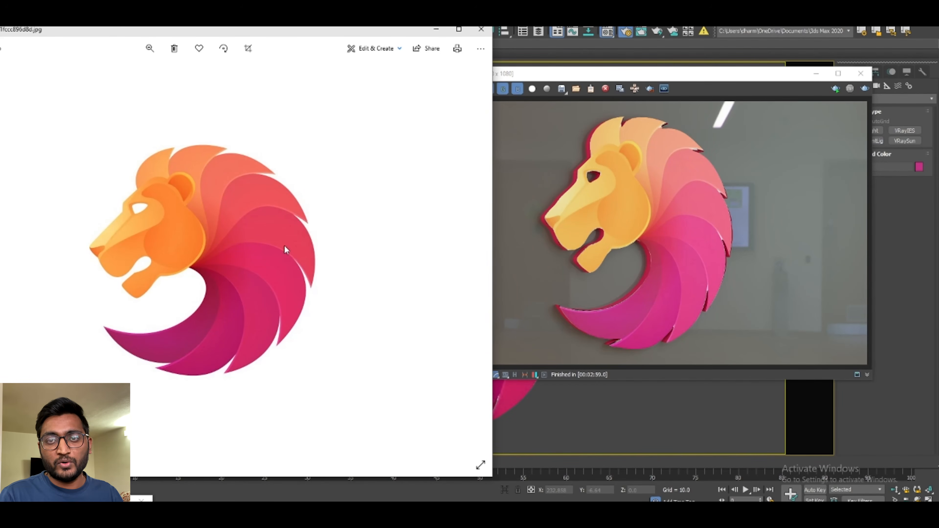
pyautogui.hotkey('alt', 'Tab')
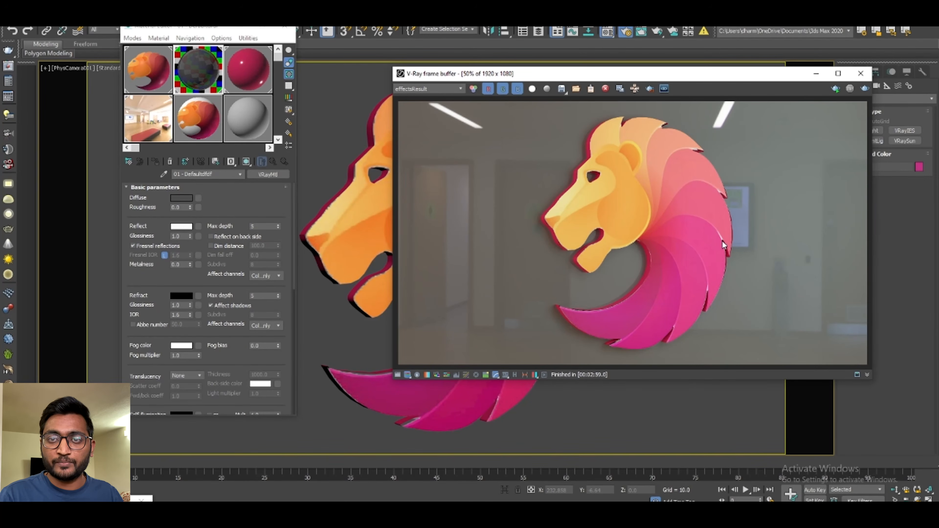